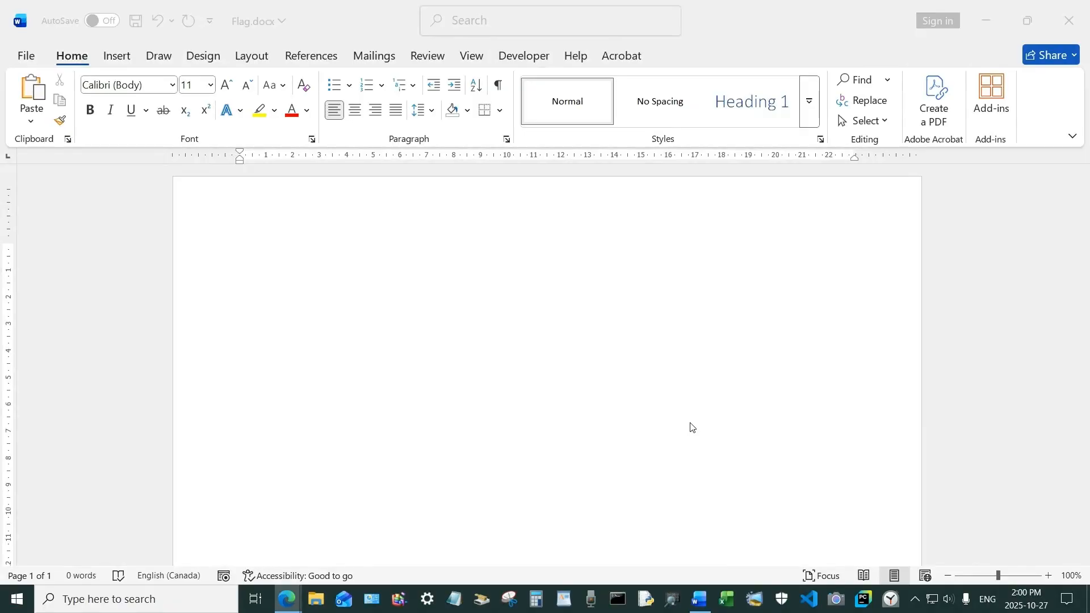
Insert a wave shape about 4.68 cm high and 5.31 cm wide and place it near the upper middle of the page.
click(120, 56)
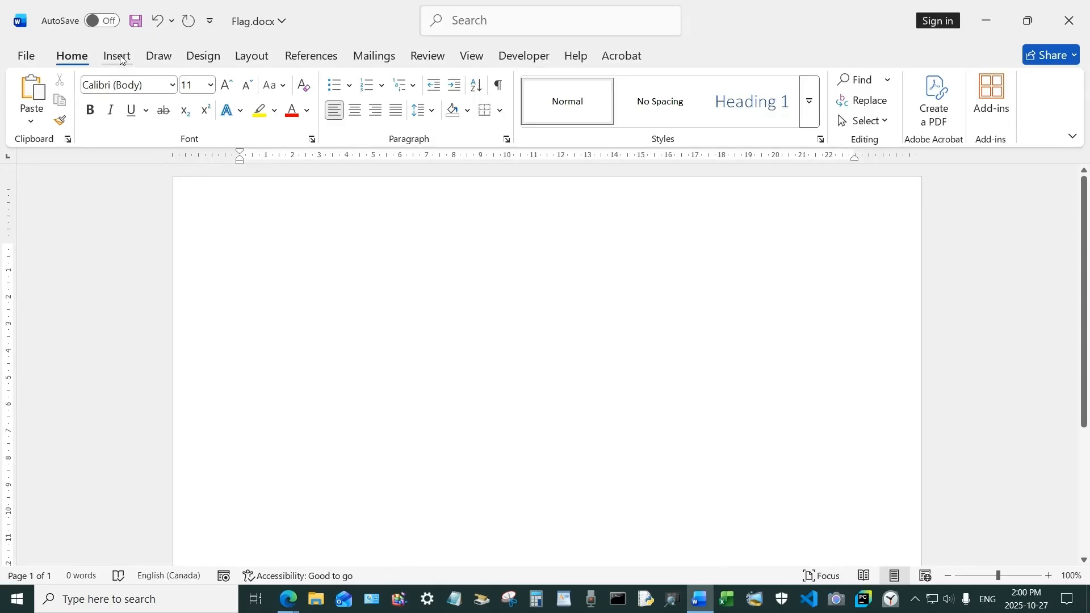
click(120, 57)
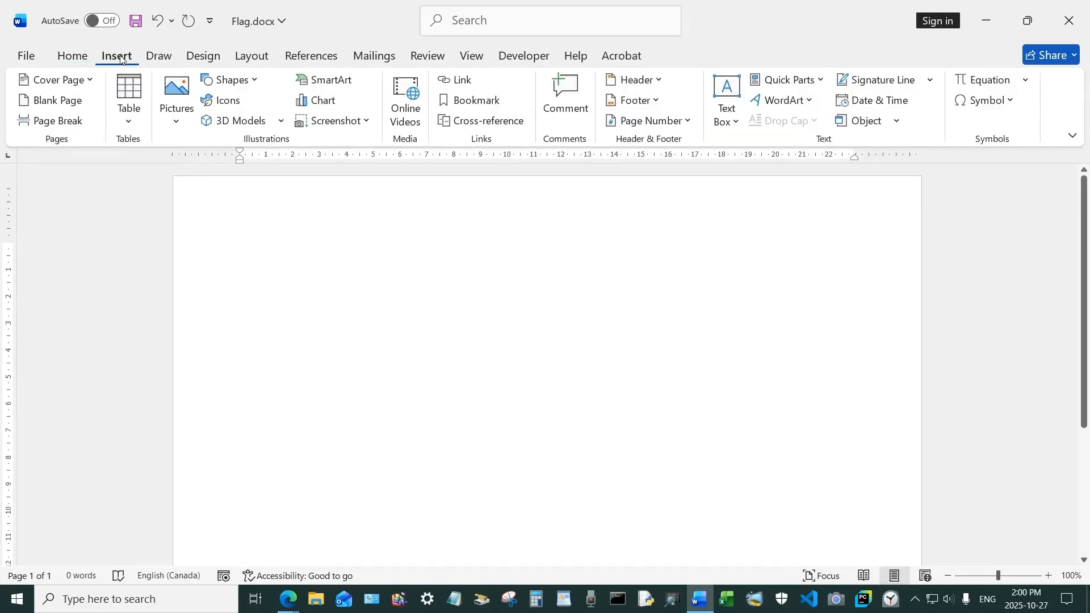
click(232, 81)
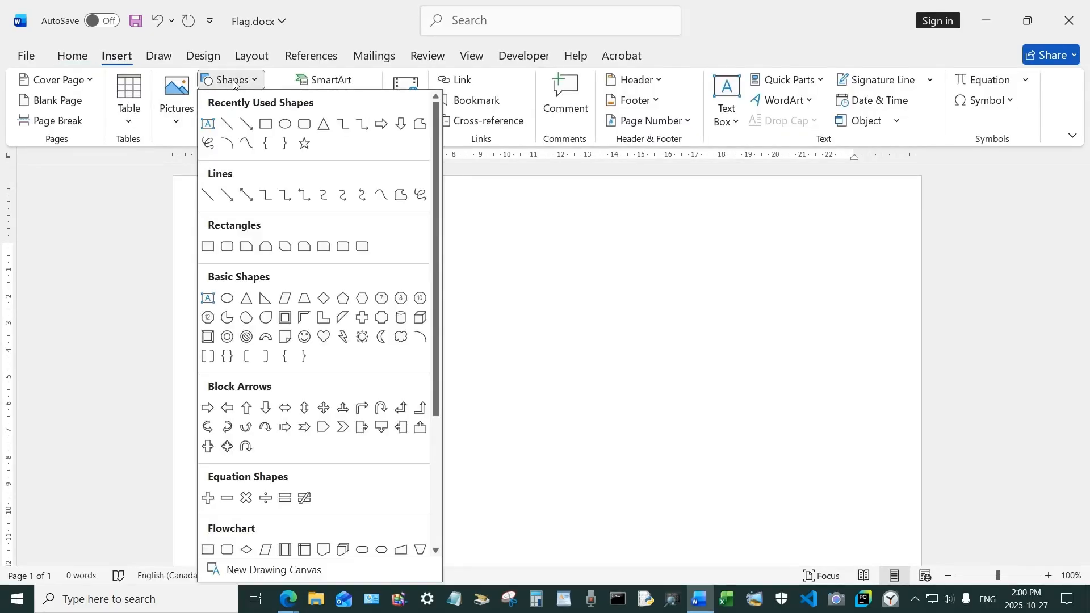
scroll(307, 377, down, 3)
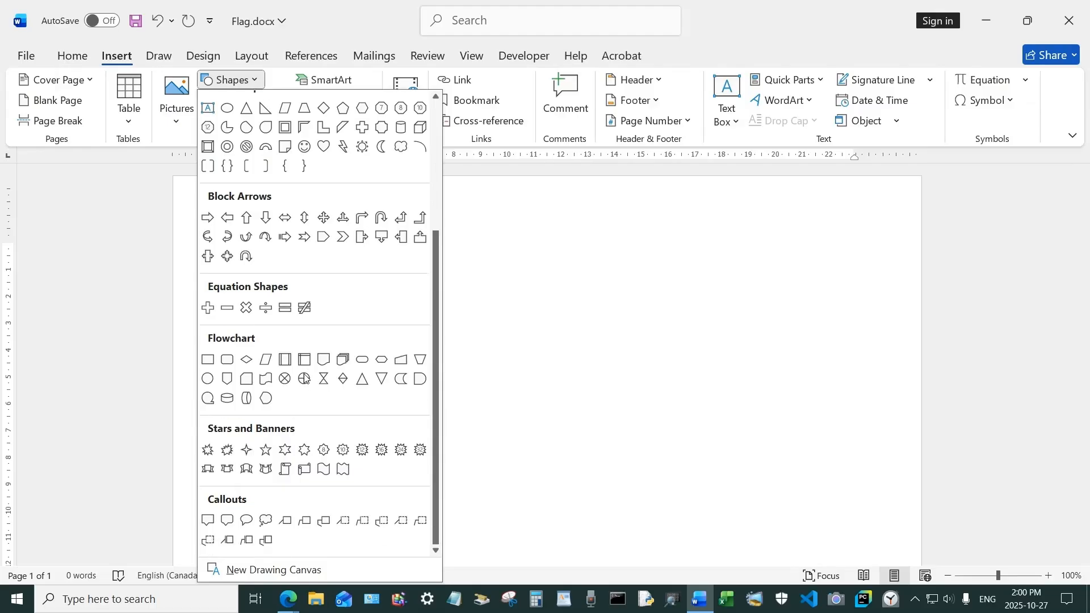
click(324, 471)
drag(385, 321, 529, 447)
drag(475, 408, 570, 386)
Fix the wave shape's position on the page and fill it with the first dark gradient variation.
click(646, 312)
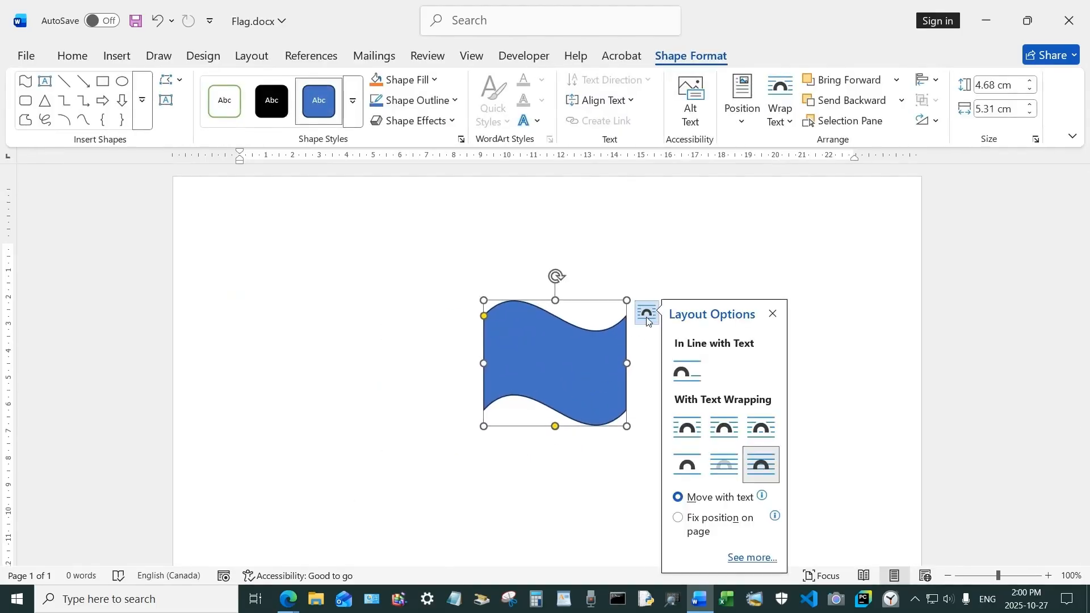
click(700, 525)
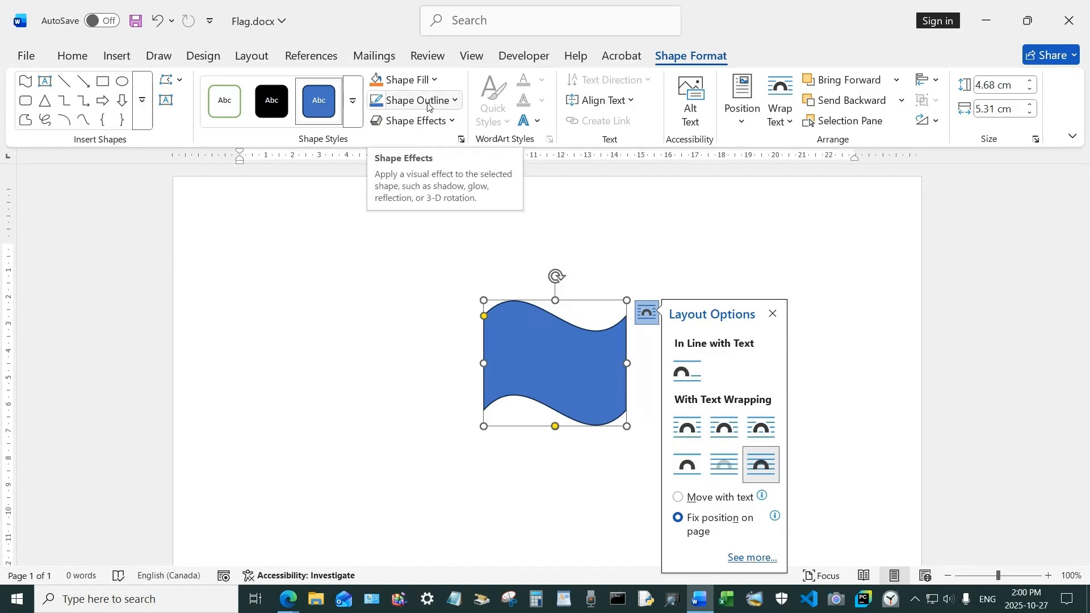
click(418, 83)
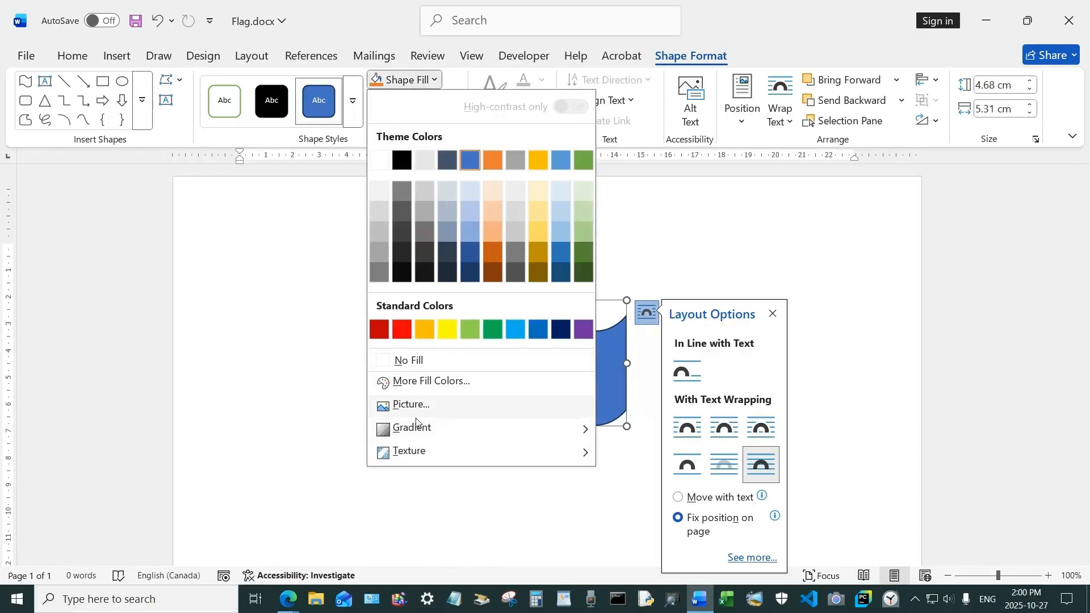
mouse_move(420, 436)
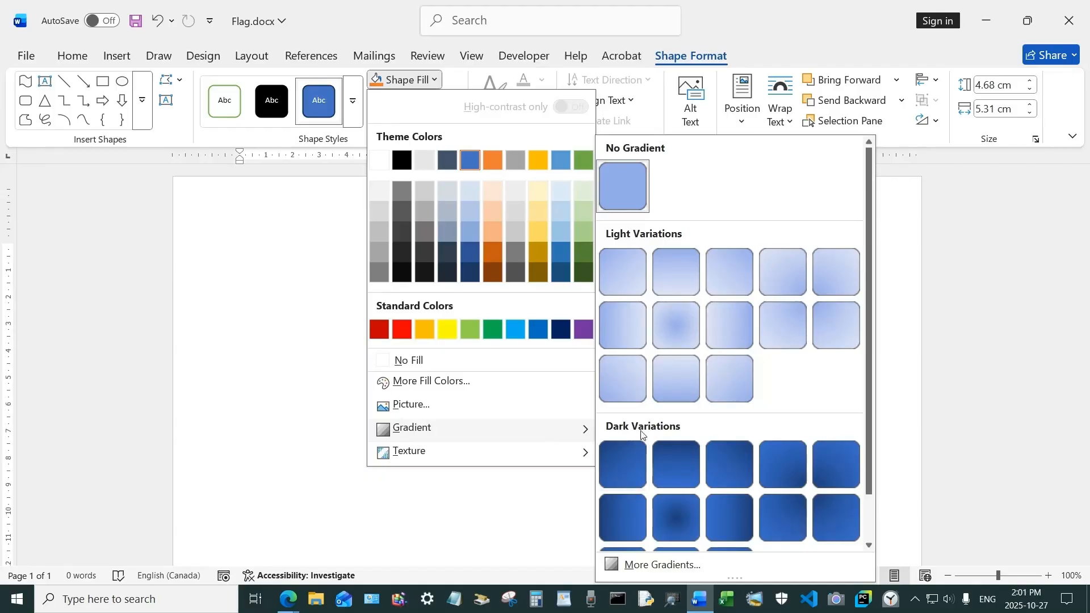
click(622, 455)
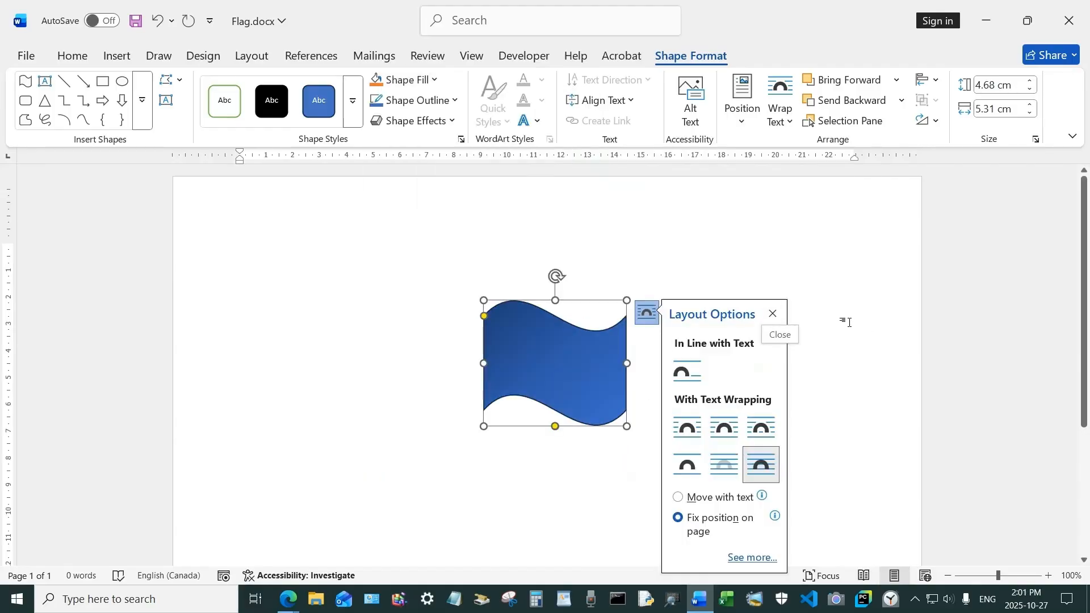
click(773, 315)
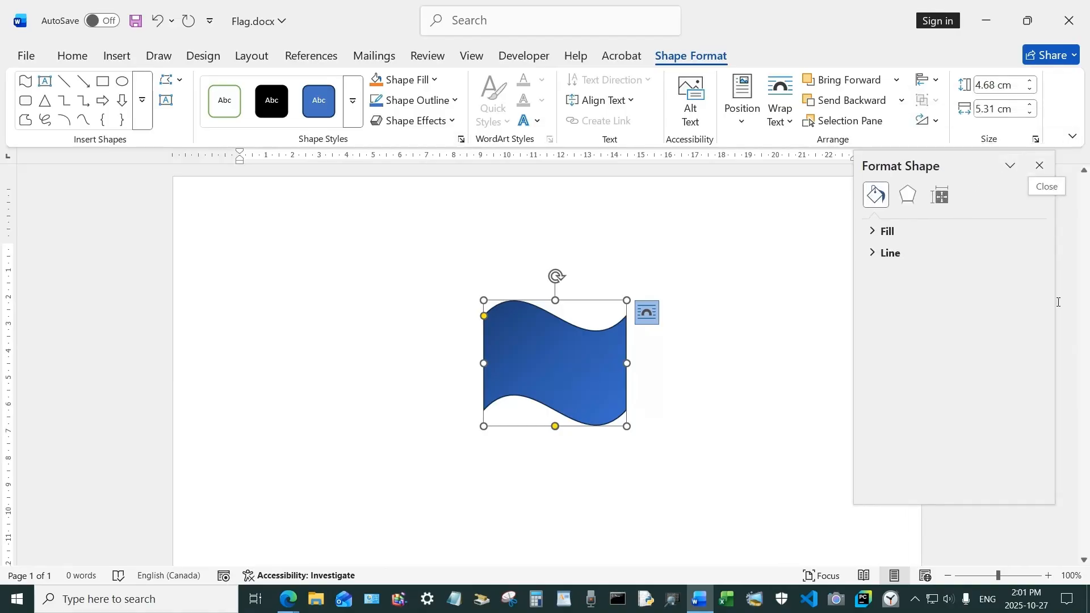
Show the wave shape's detailed gradient fill settings, including its gradient stops.
drag(1054, 502, 956, 539)
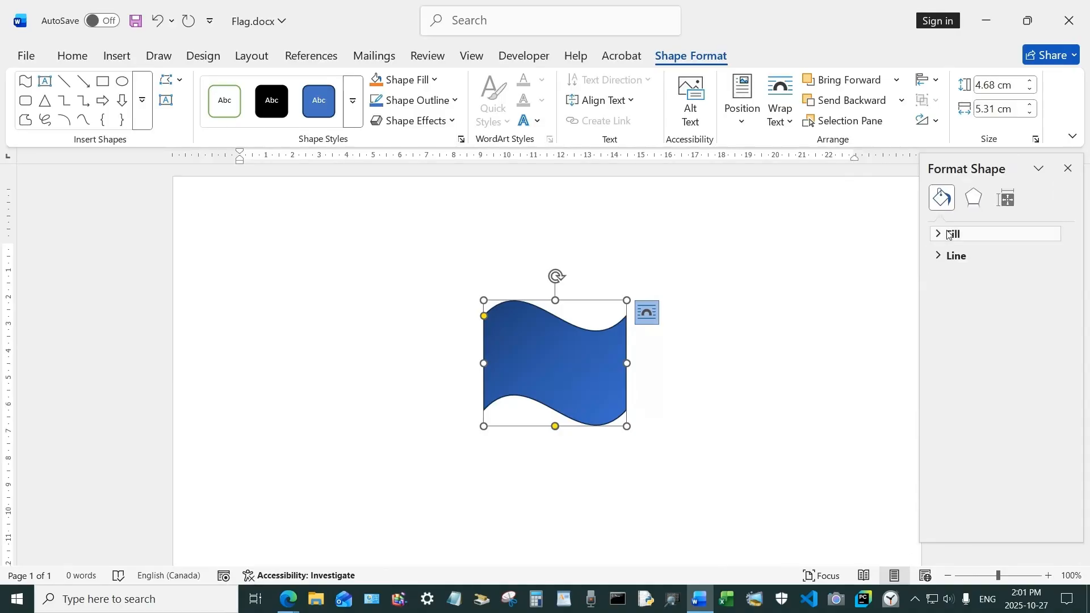
click(948, 235)
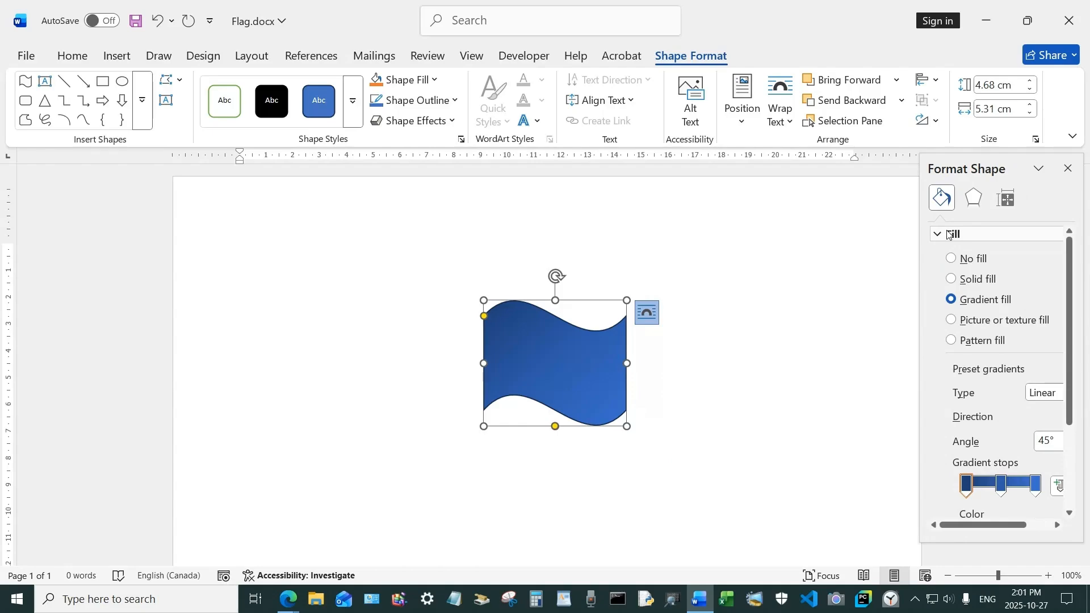
drag(1074, 389, 1073, 457)
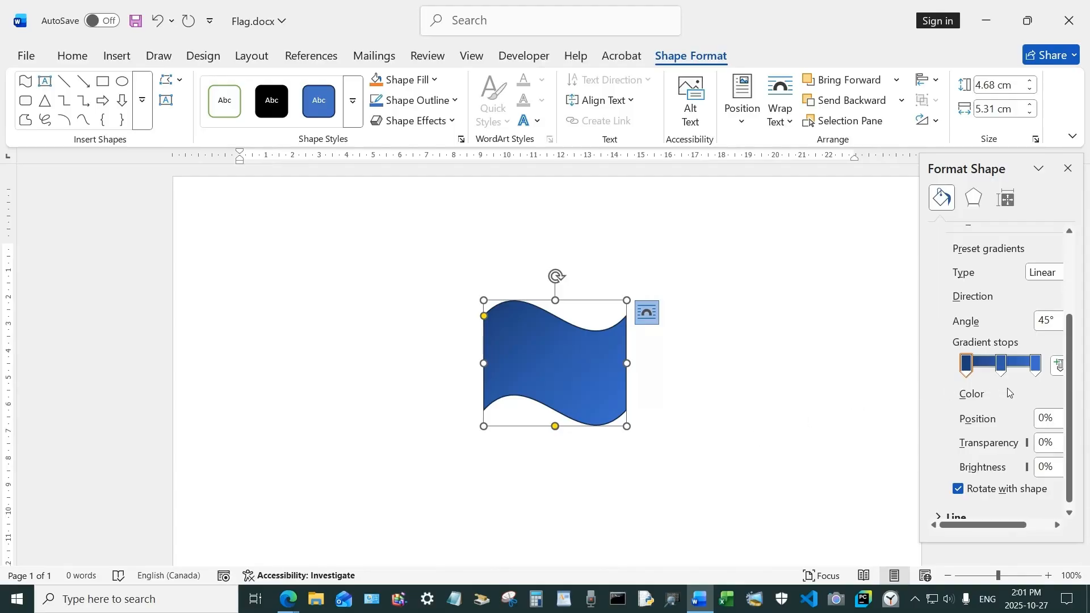
Color the first gradient stop standard orange and the middle stop at 50% standard red.
click(967, 364)
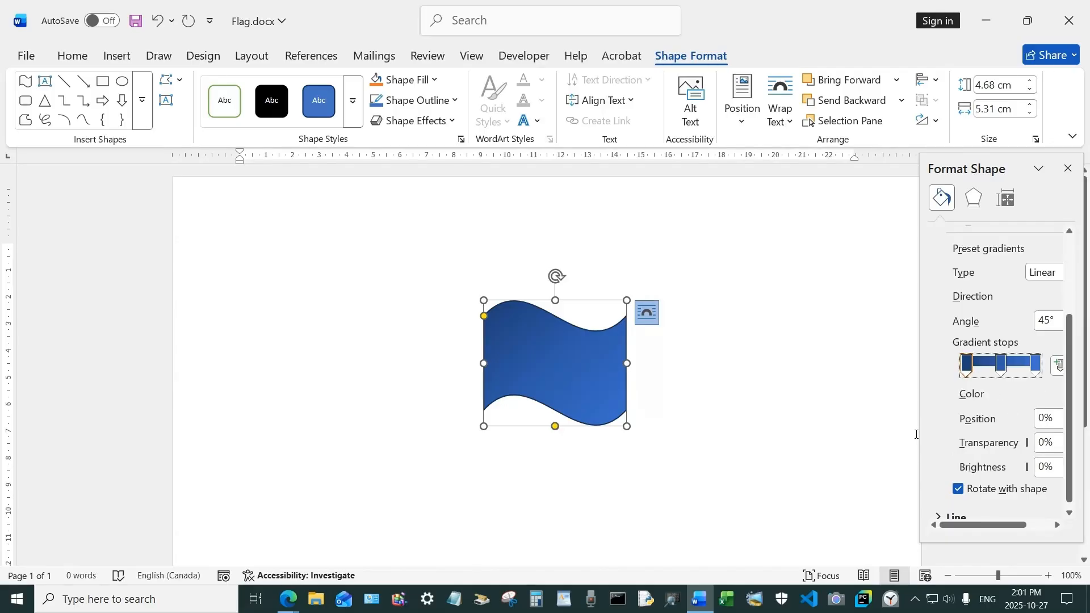
drag(920, 440, 845, 441)
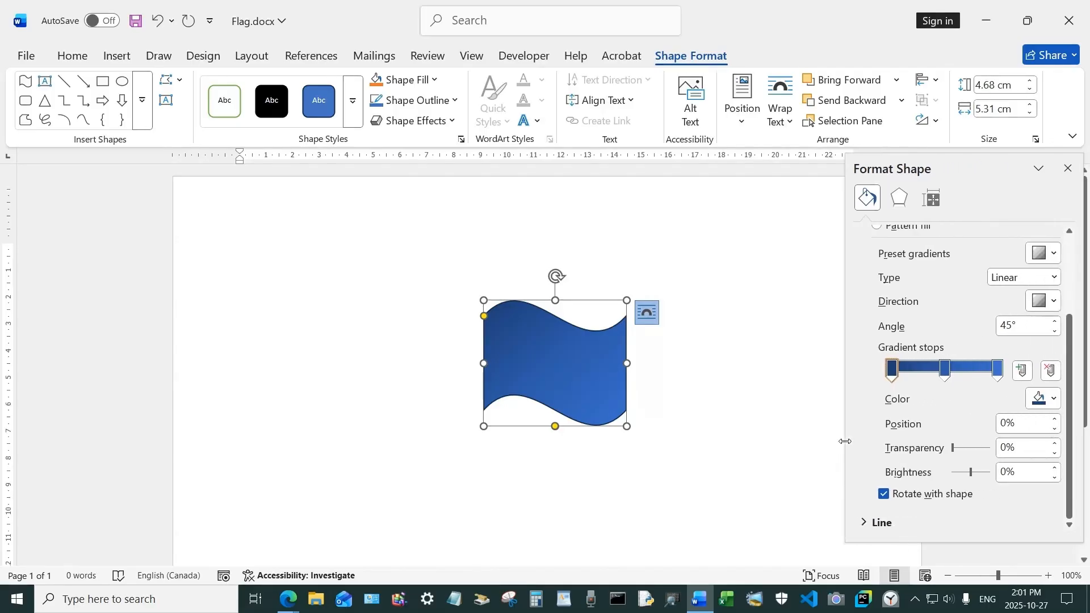
click(1056, 399)
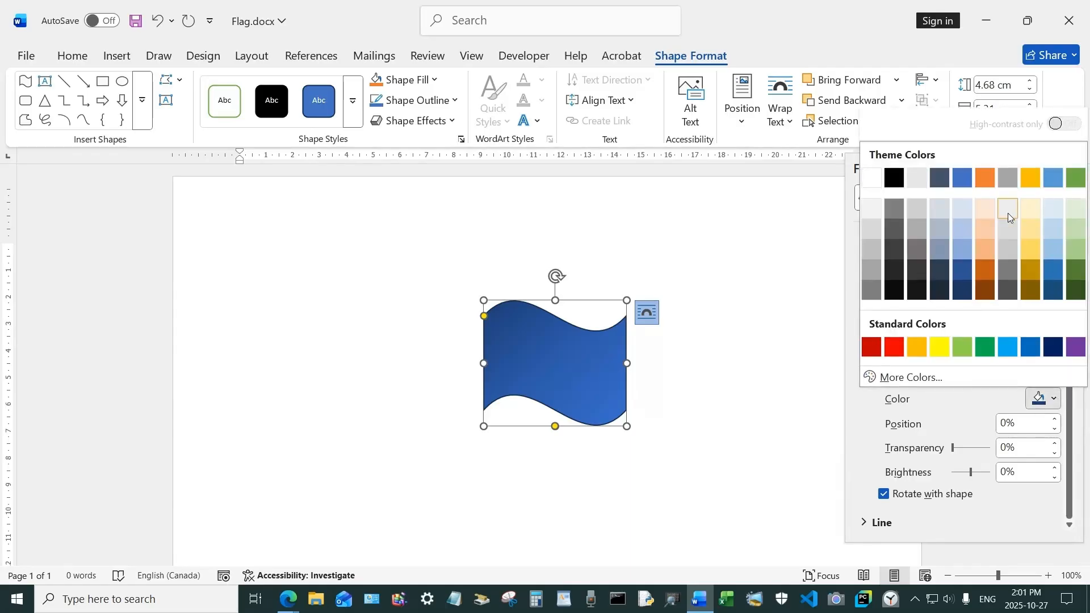
click(916, 348)
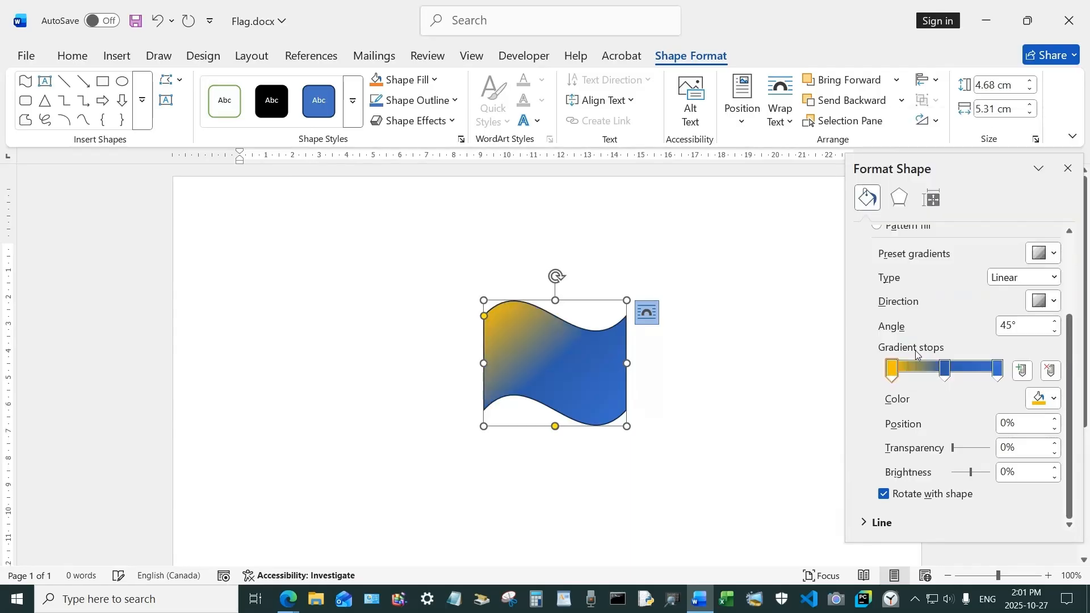
click(944, 369)
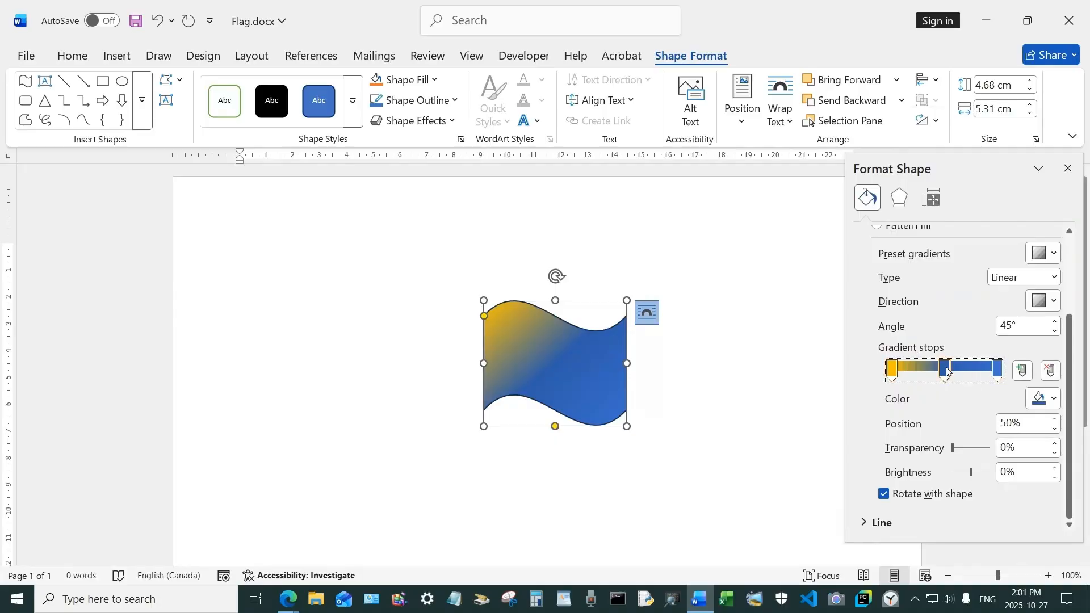
click(1056, 399)
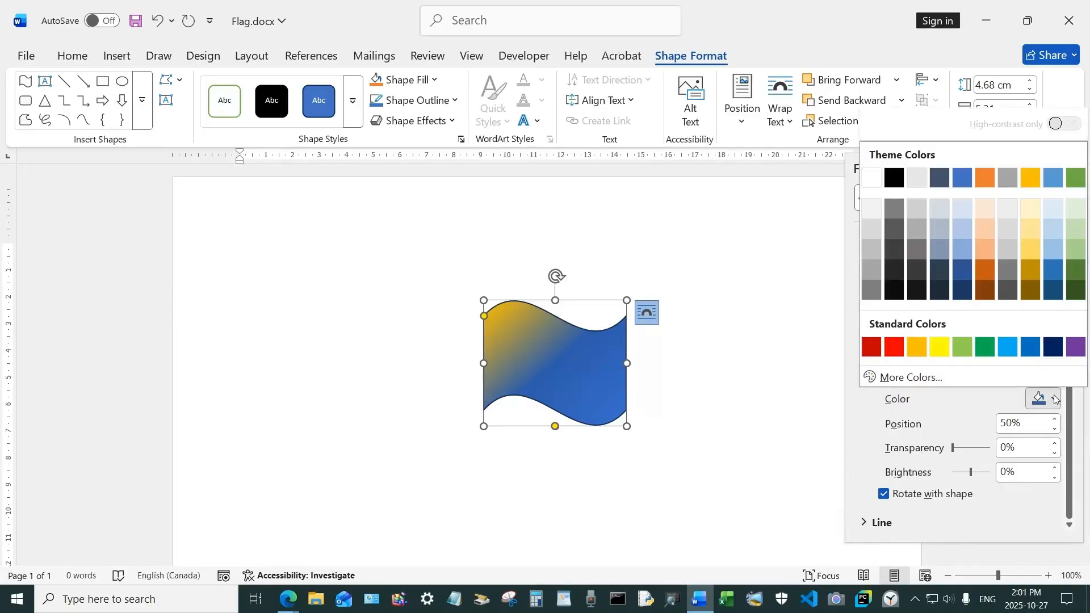
click(895, 349)
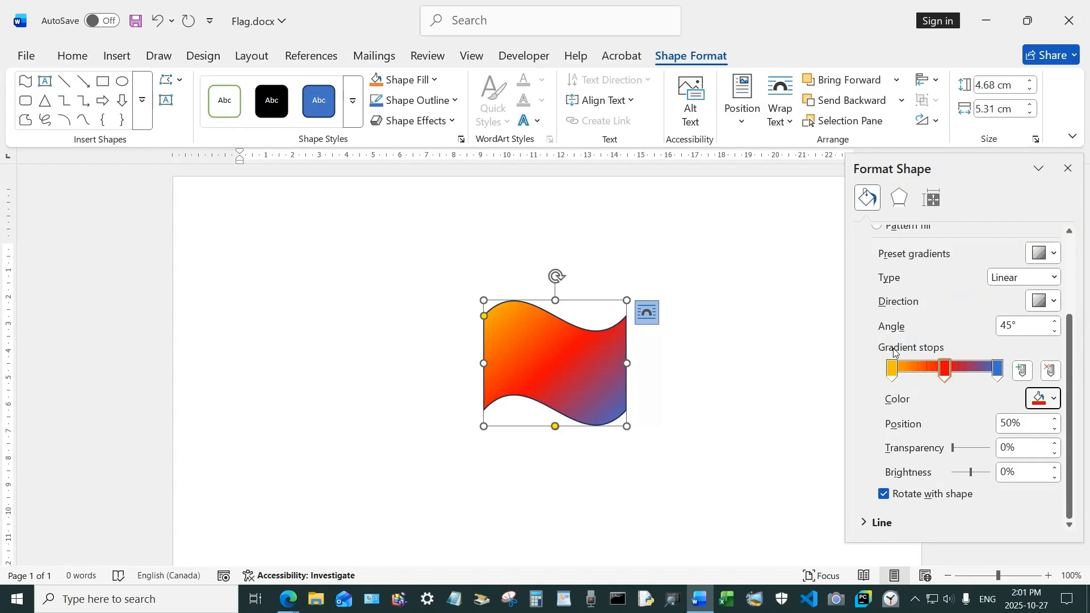
Color the last gradient stop standard green and set the linear gradient direction to left-to-right at 0°.
click(998, 369)
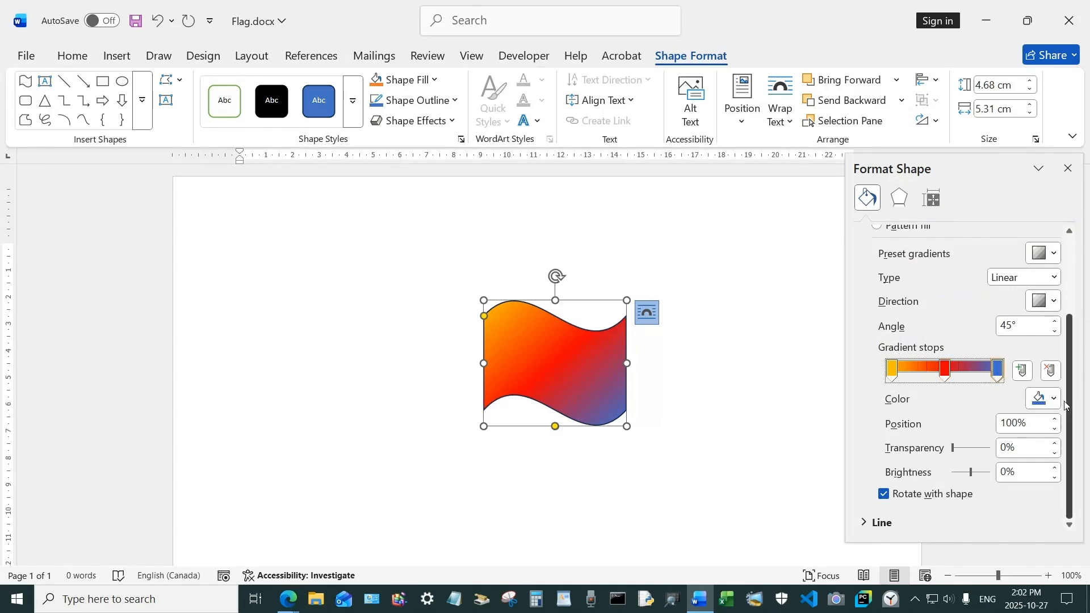
click(1044, 399)
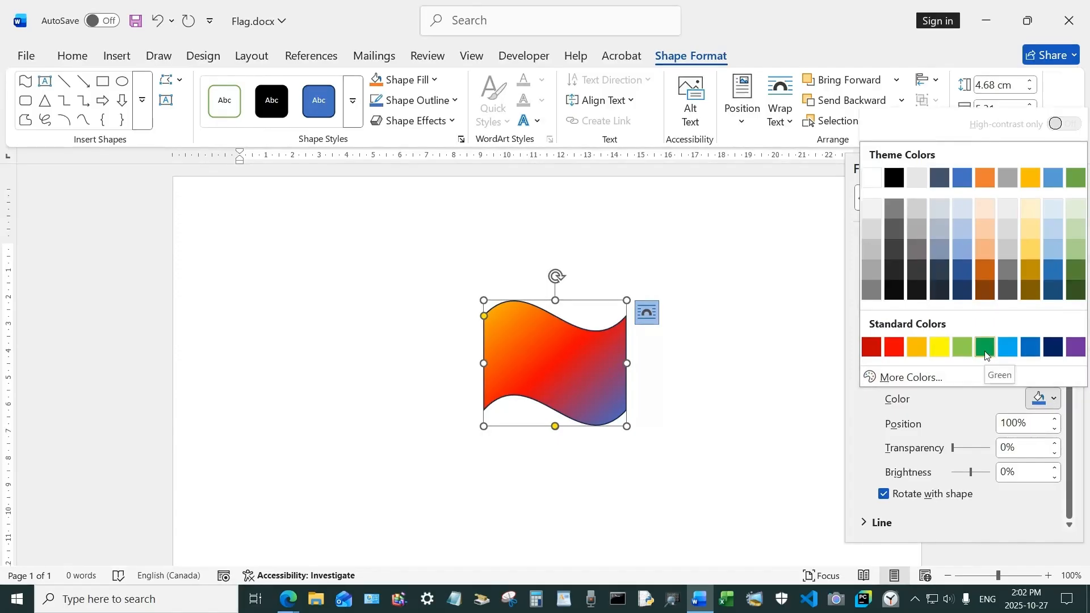
click(987, 347)
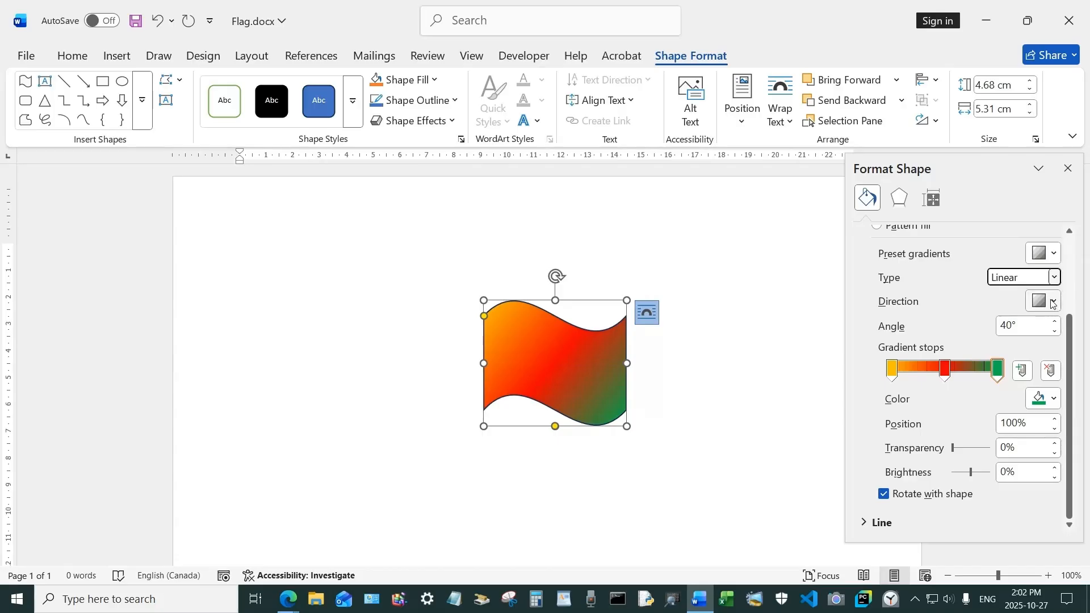
click(1054, 304)
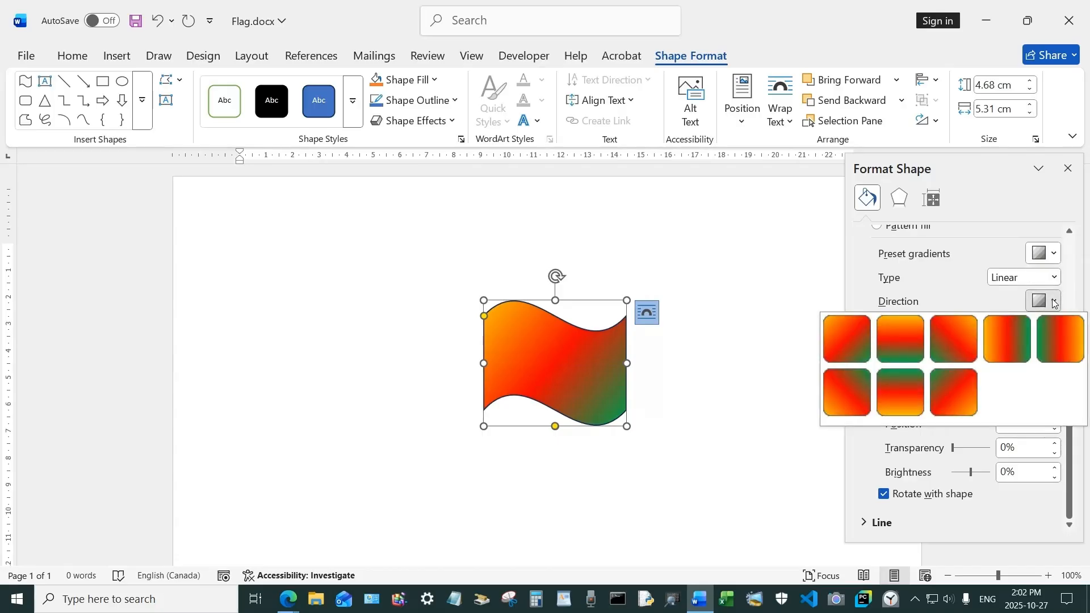
click(1014, 334)
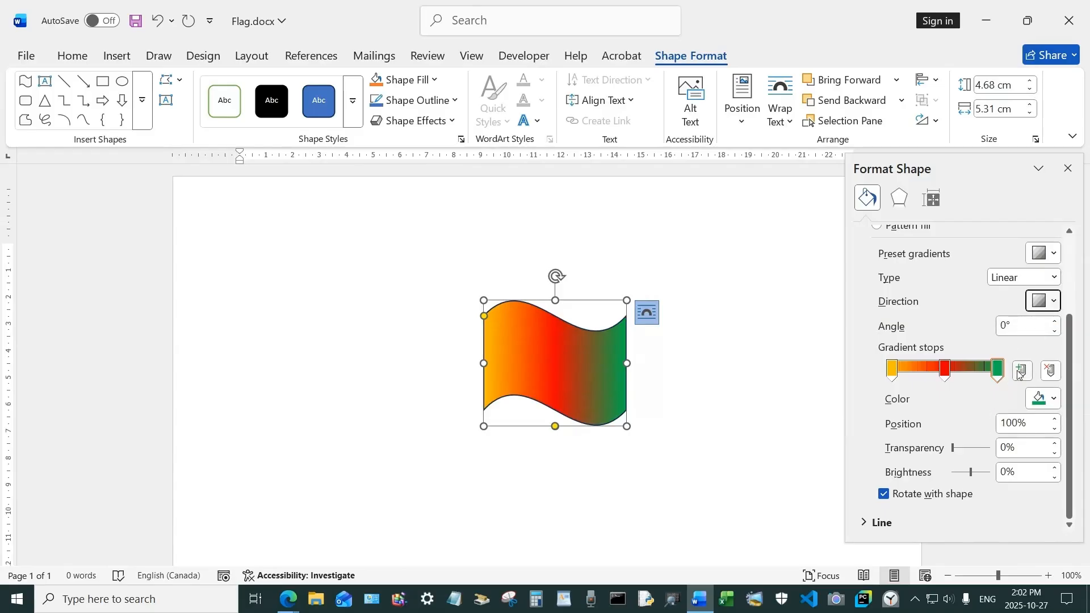
Create a sharp orange-to-red border by placing the orange gradient stop at 31% and the red stop at 32%.
mouse_move(944, 372)
mouse_down()
mouse_move(893, 373)
mouse_move(935, 375)
mouse_move(916, 374)
mouse_move(926, 374)
mouse_up()
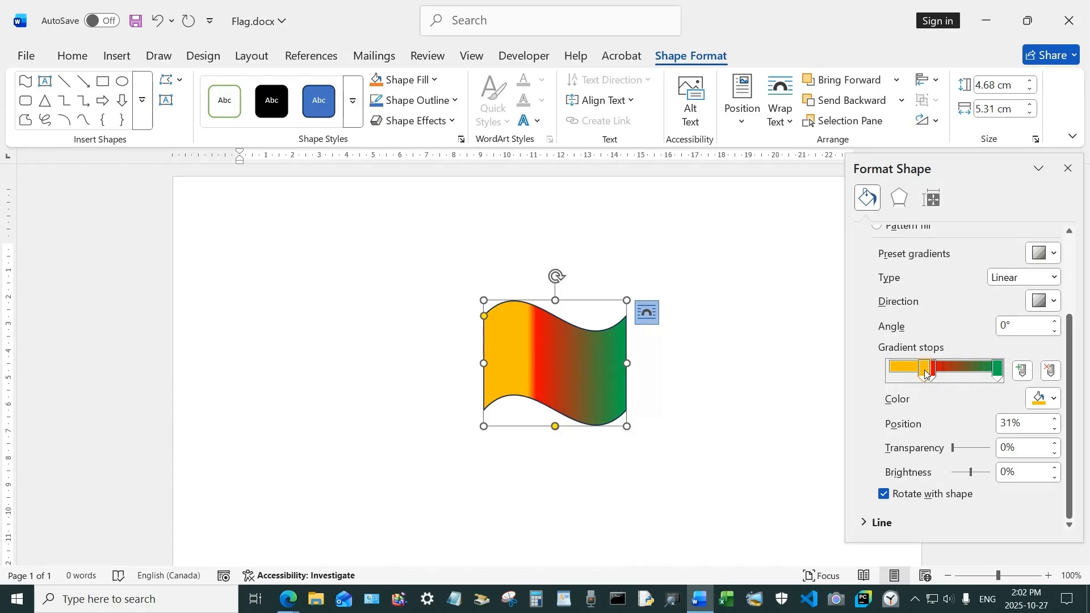
click(932, 373)
drag(932, 373, 928, 372)
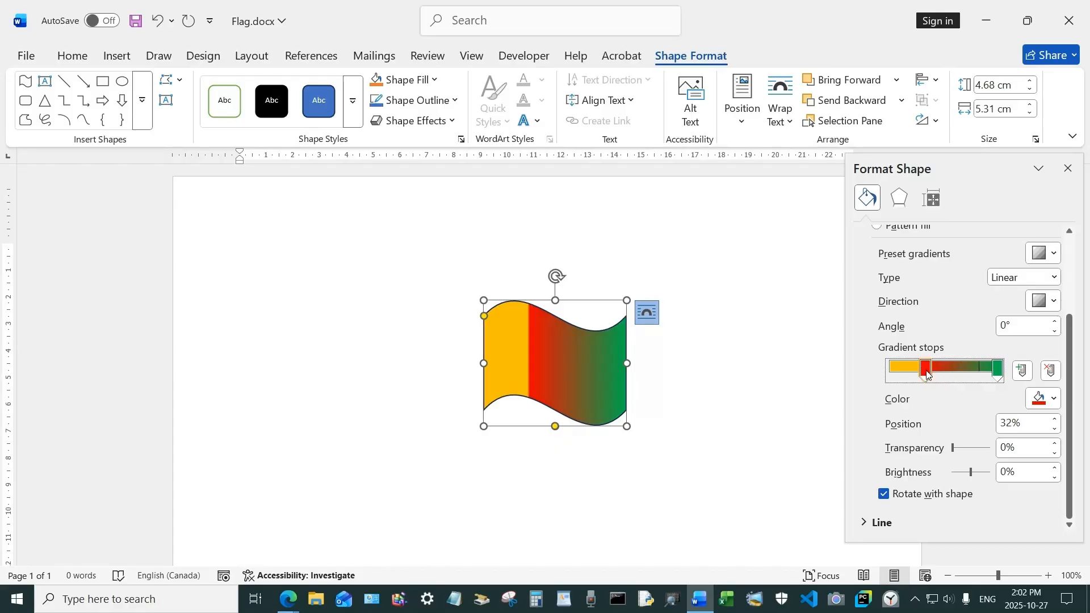
Move the green gradient stop to 83% and add a standard red stop at 68%.
mouse_move(1001, 371)
mouse_down()
mouse_move(968, 370)
mouse_move(983, 369)
mouse_up()
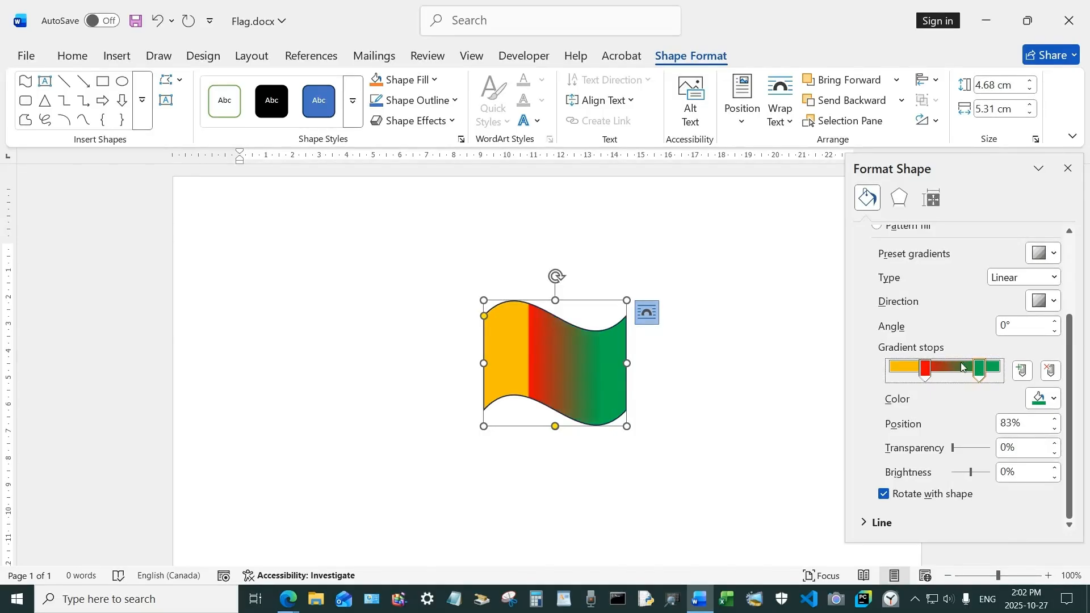
click(967, 370)
click(1055, 401)
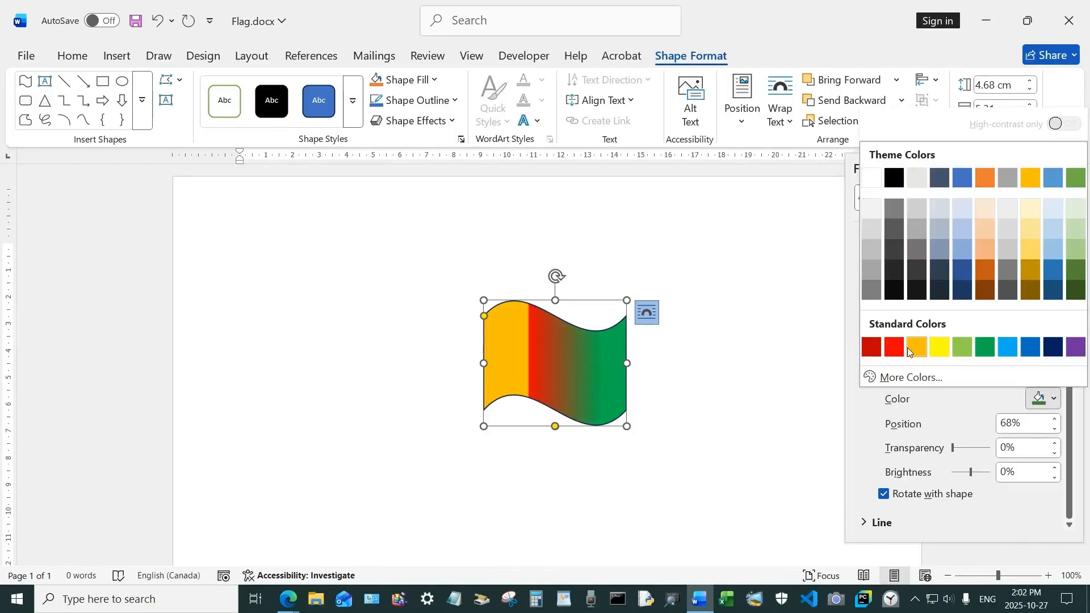
click(874, 347)
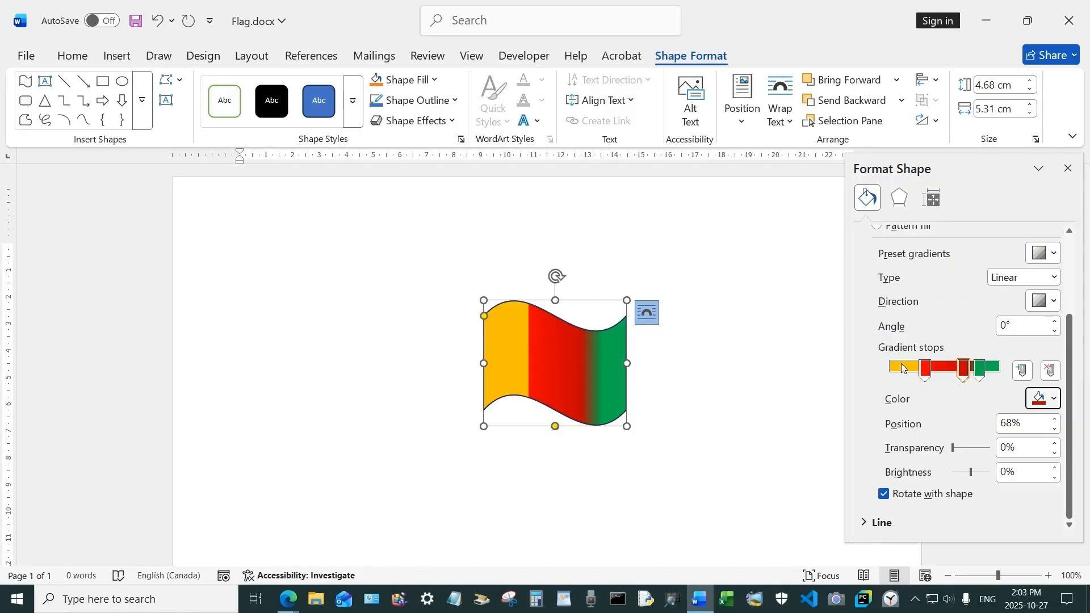
click(1038, 393)
click(896, 347)
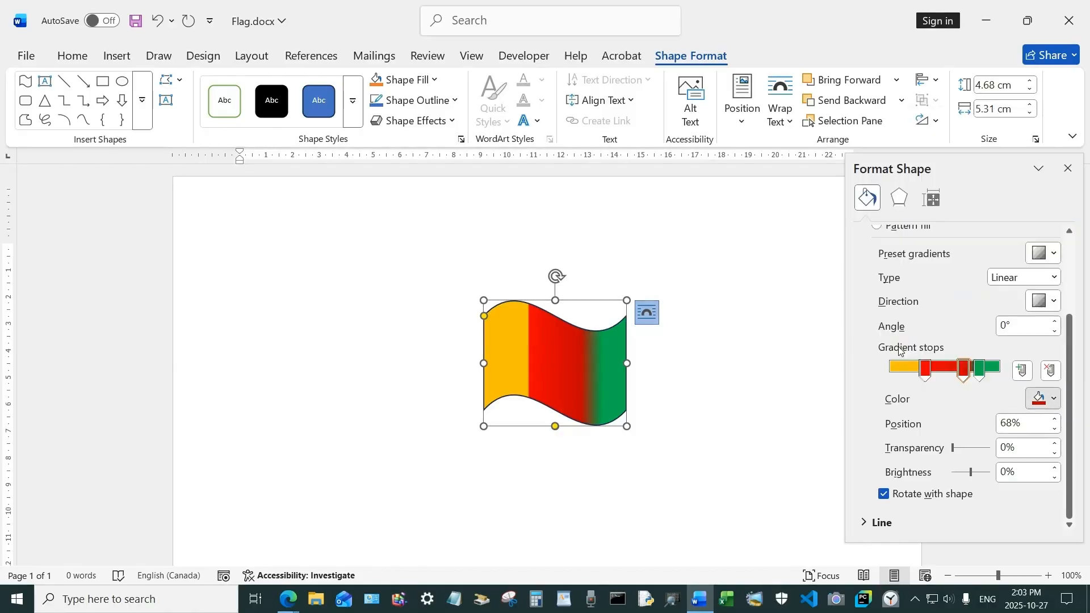
Sharpen the stripe borders by moving the green gradient stop to 65% and the first red stop to 31%, keeping the shape selected.
drag(979, 372, 963, 369)
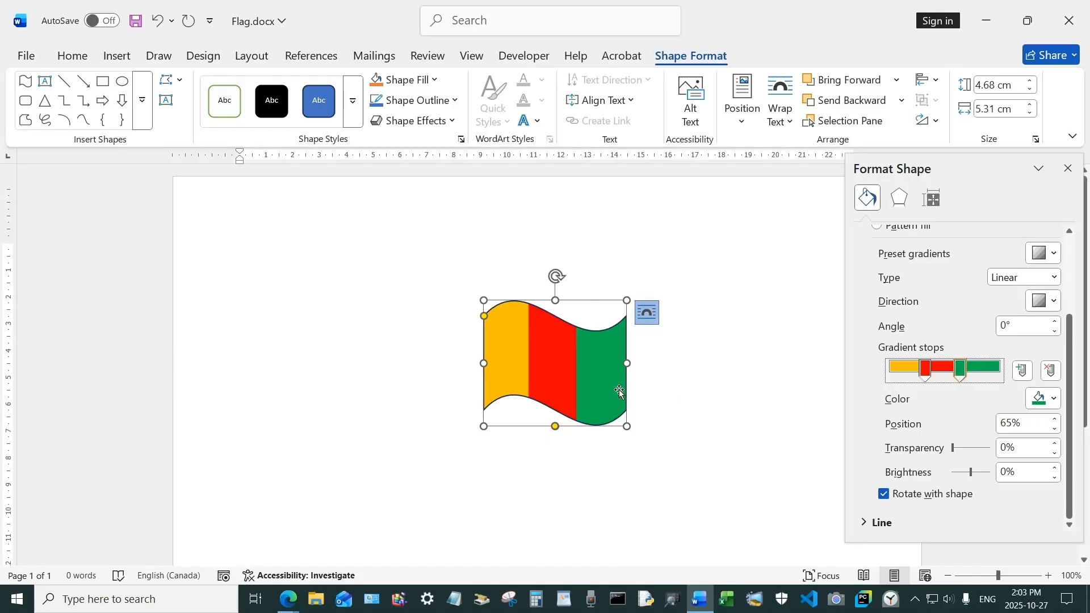
click(929, 368)
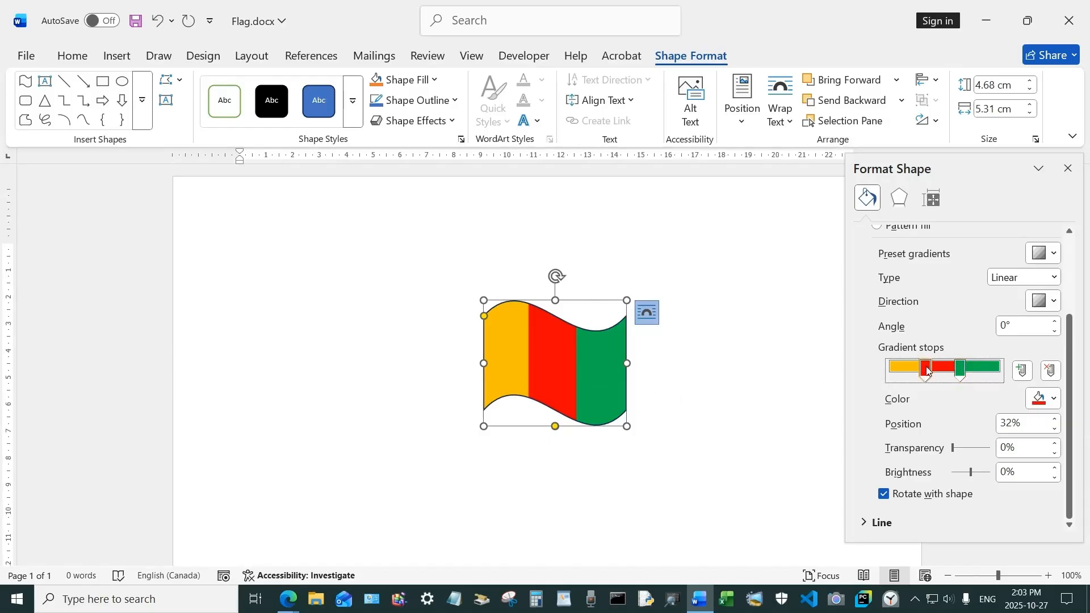
drag(928, 370, 928, 369)
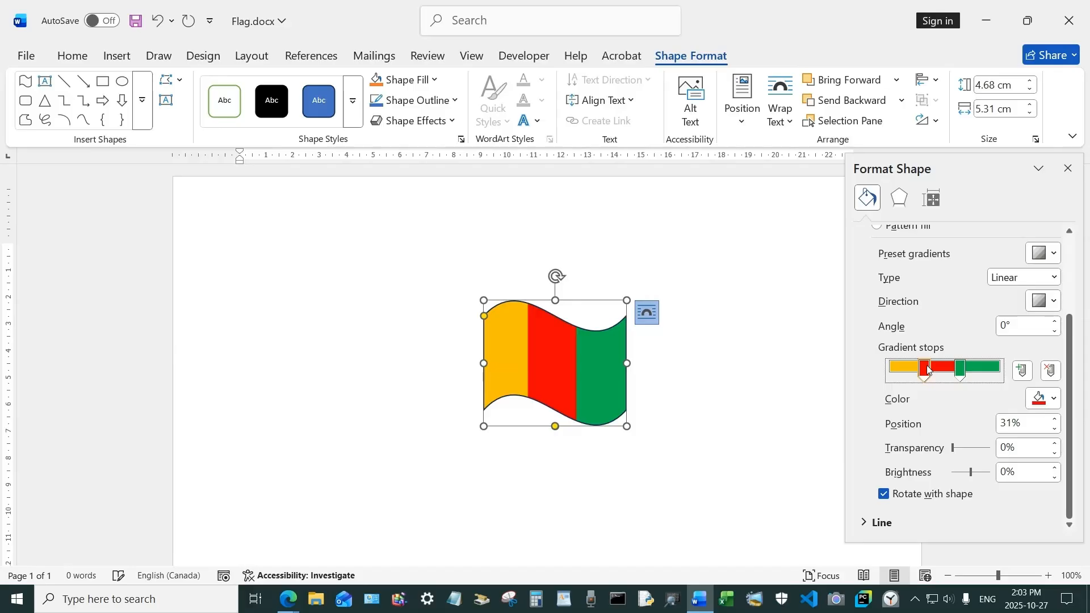
click(754, 376)
click(606, 368)
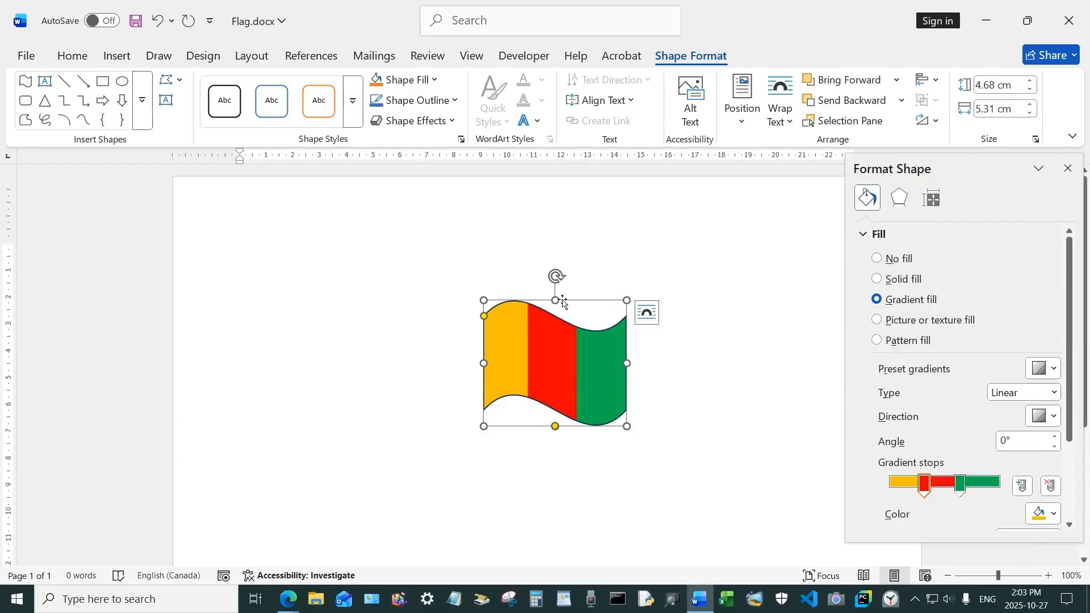
Resize the flag to about 4.47 cm high by 4.81 cm wide and give it a black 2¼ pt outline.
mouse_move(626, 300)
mouse_down()
mouse_move(685, 242)
mouse_move(733, 294)
mouse_move(605, 299)
mouse_move(614, 306)
mouse_up()
click(434, 102)
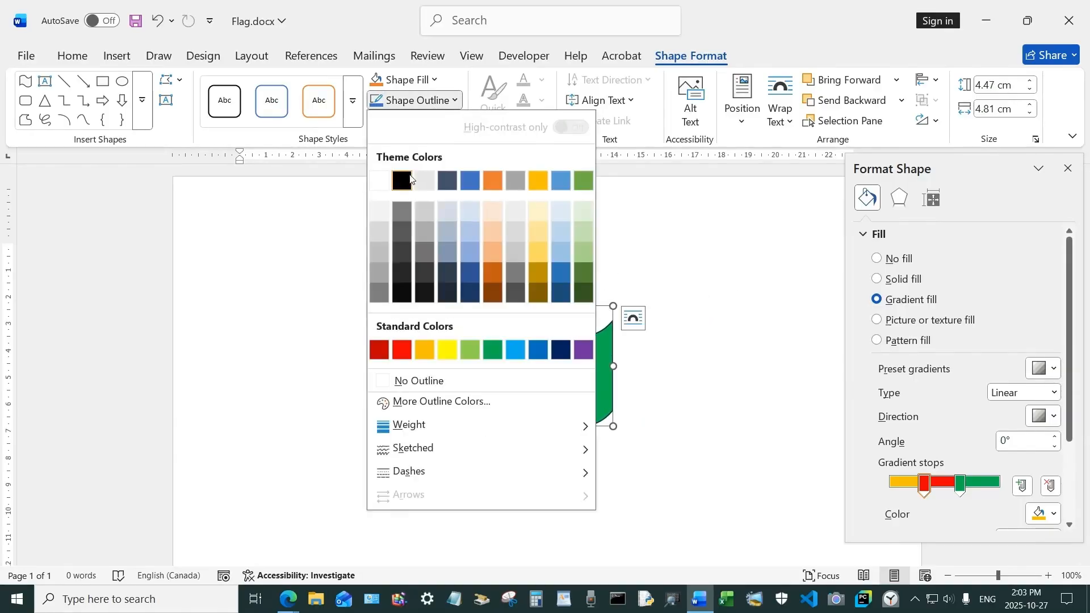
click(404, 183)
click(417, 101)
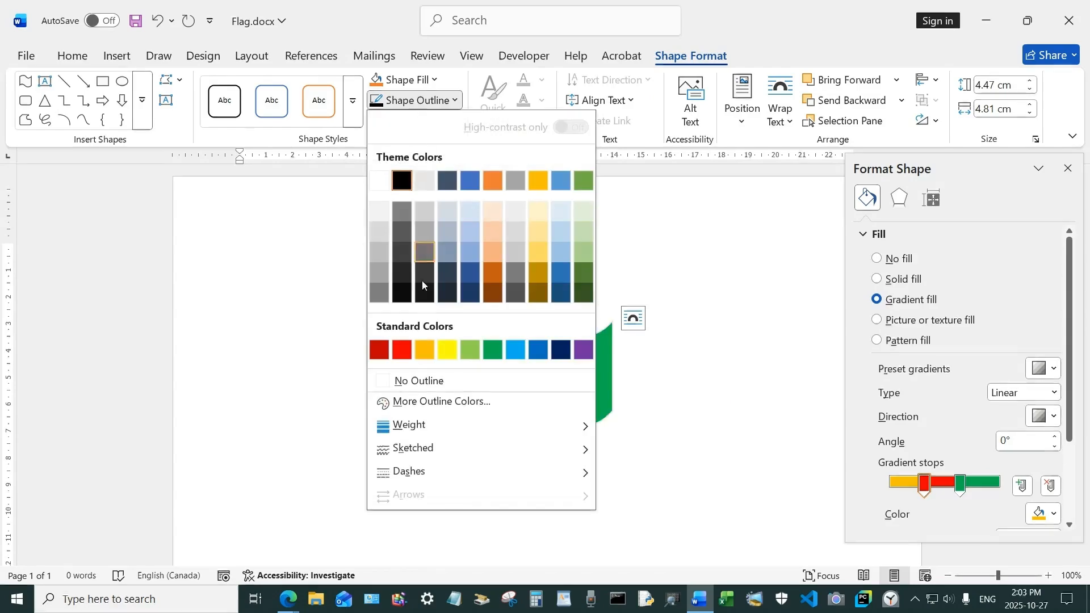
mouse_move(443, 434)
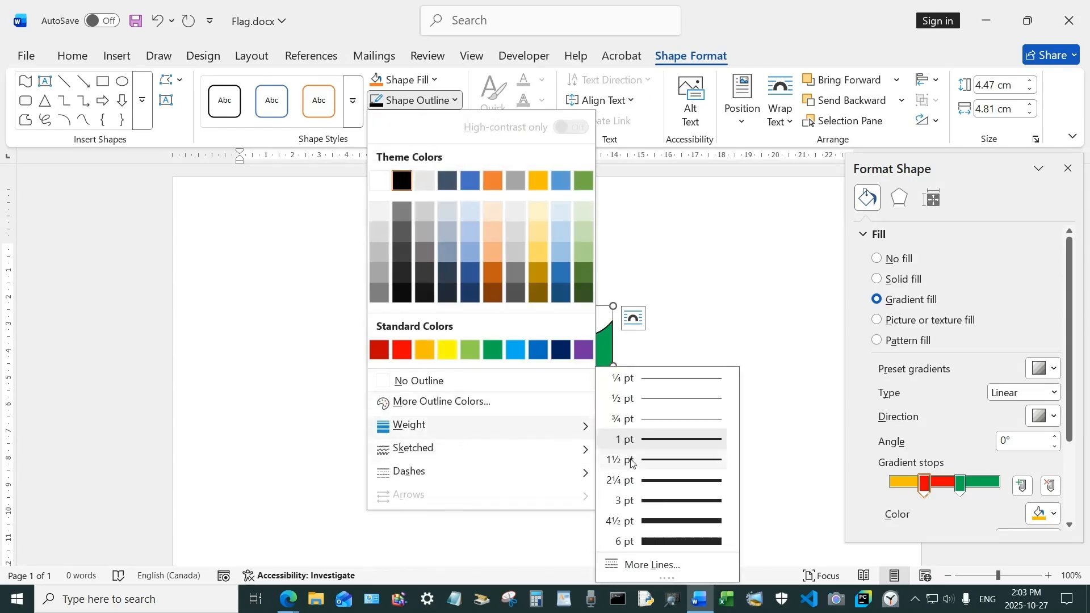
click(657, 482)
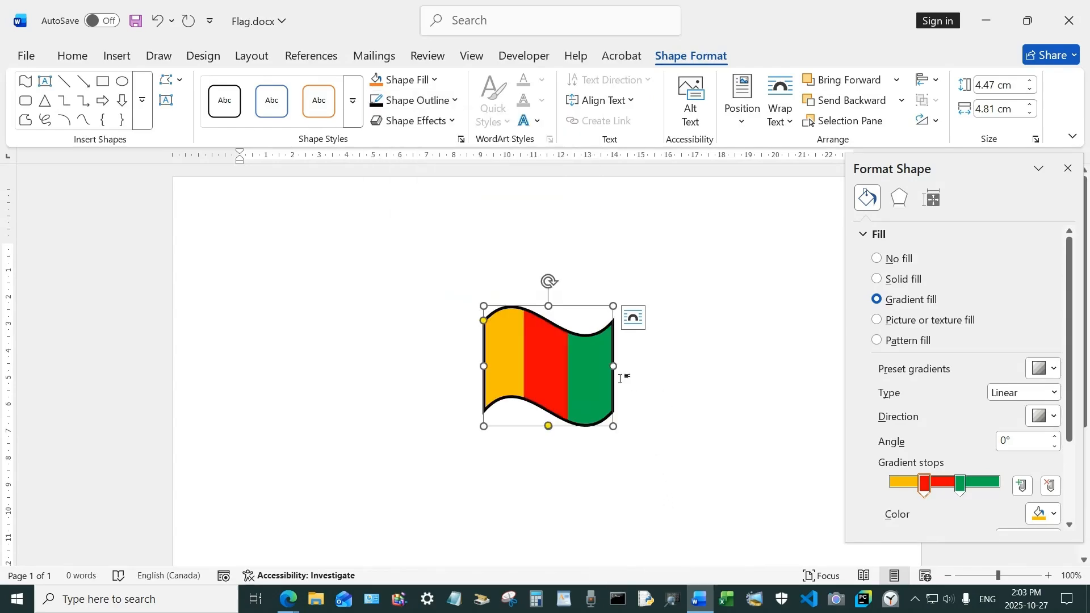
click(656, 244)
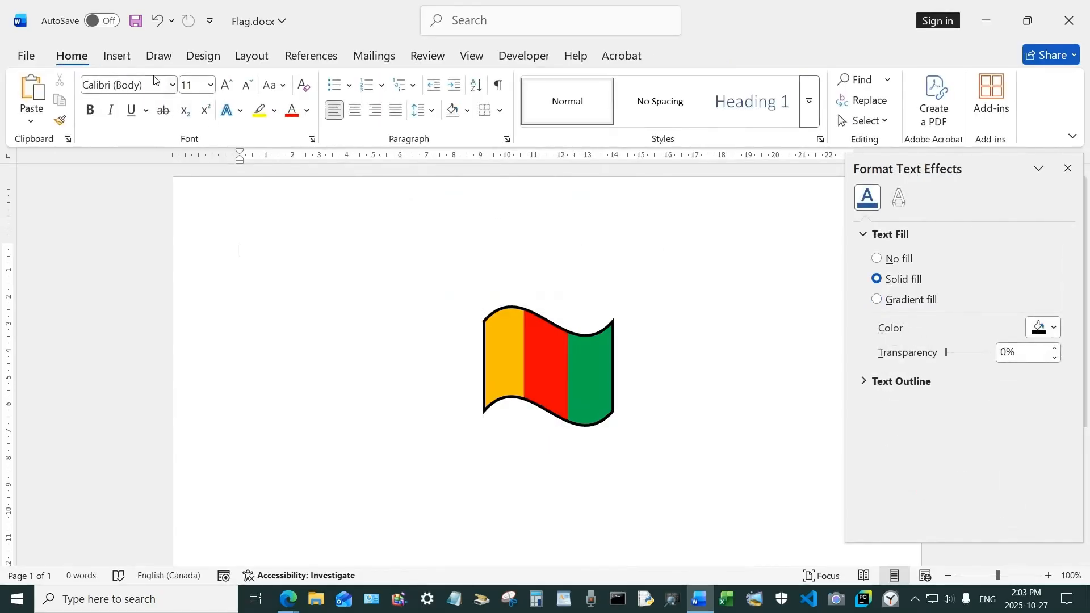
Draw a circle about 1.08 cm high and 1.04 cm wide above and to the left of the flag.
click(120, 55)
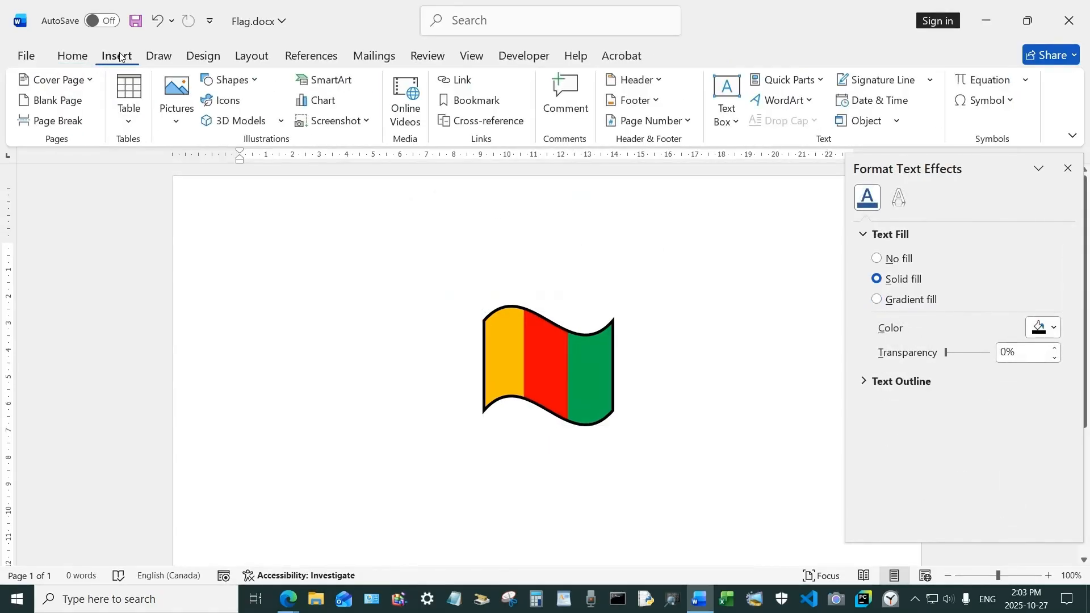
click(233, 80)
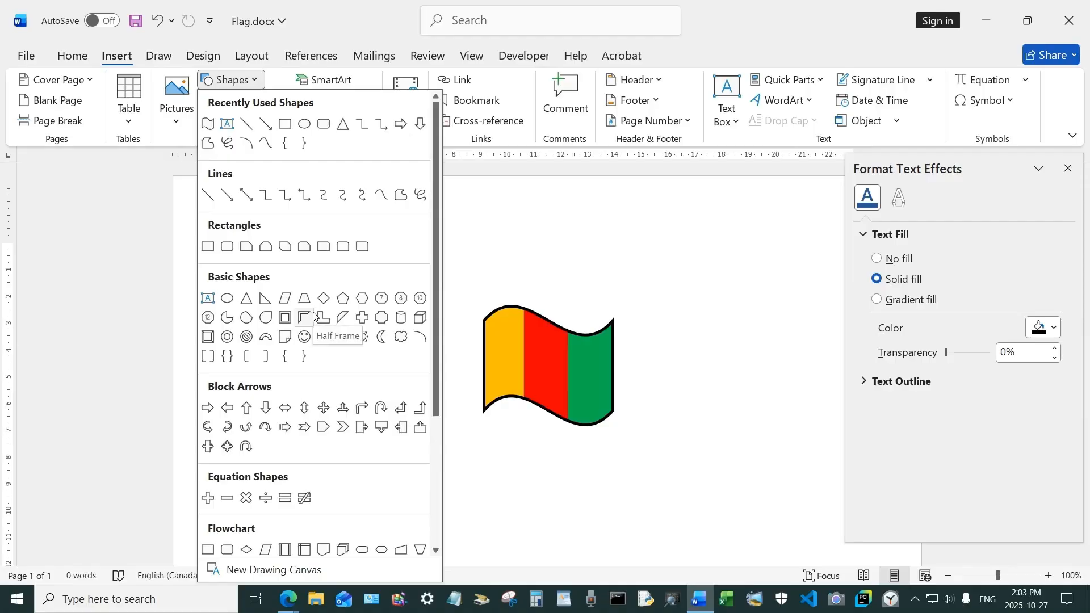
click(304, 124)
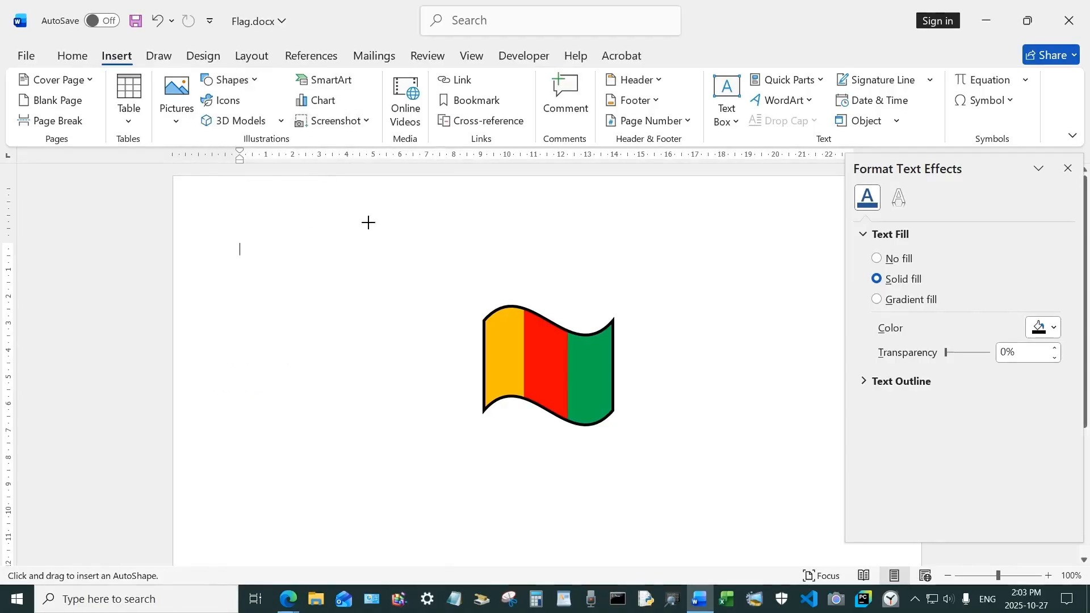
drag(392, 236, 421, 265)
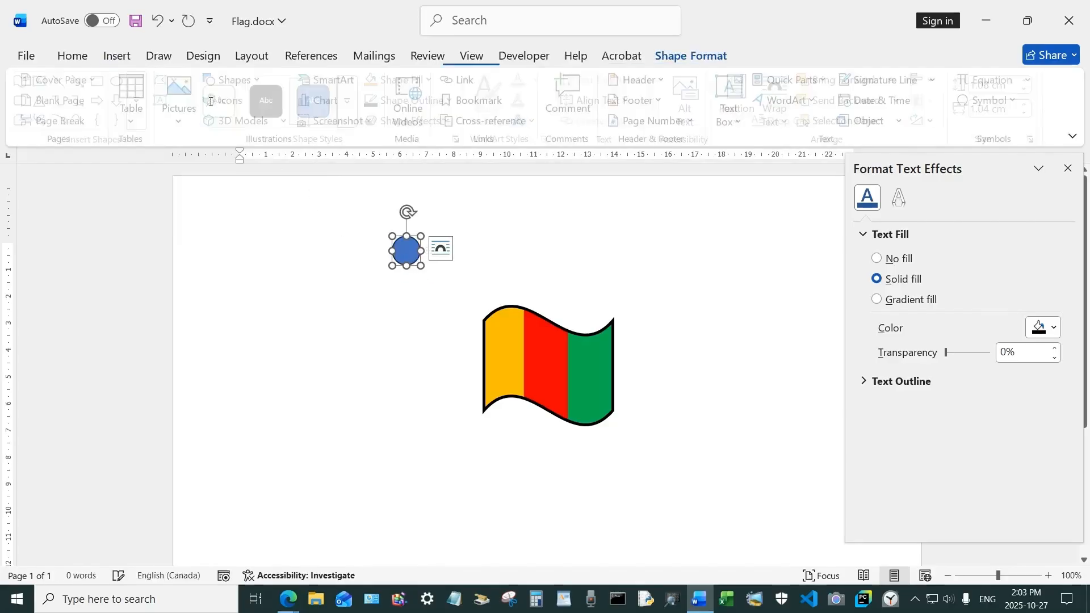
Draw a narrow vertical rectangle about 6.05 cm by 0.76 cm, centered under the circle, and send it to the back.
click(117, 56)
click(233, 80)
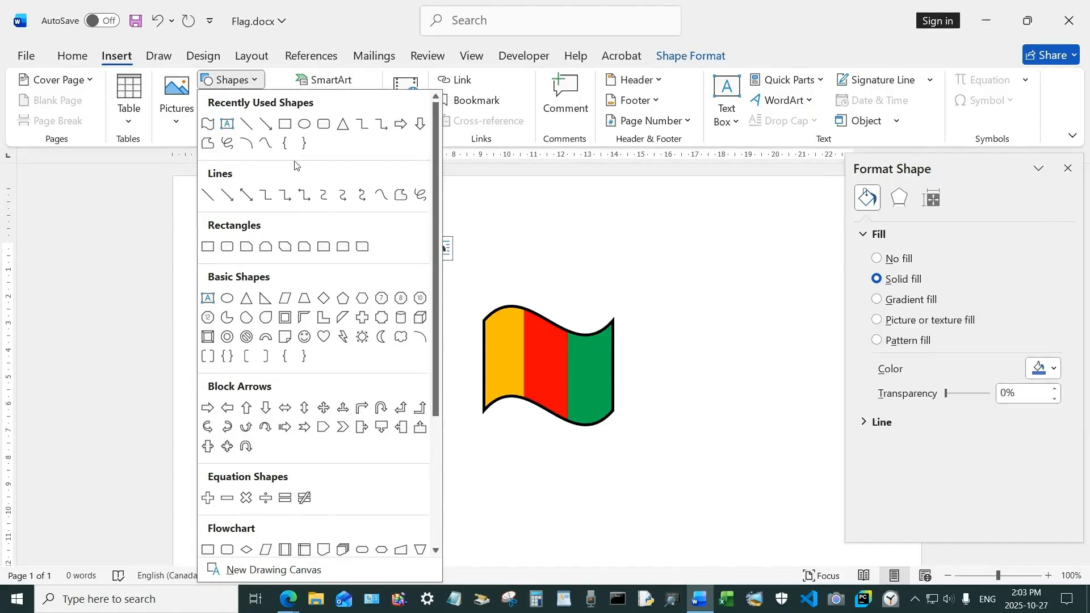
click(285, 124)
drag(326, 274, 356, 438)
drag(342, 375, 409, 359)
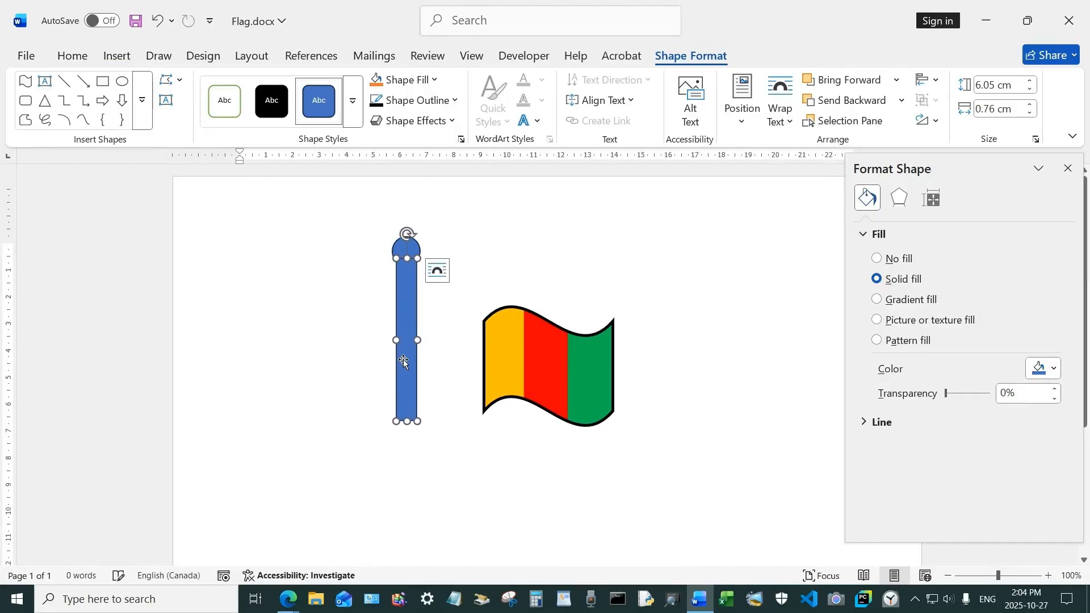
right_click(403, 360)
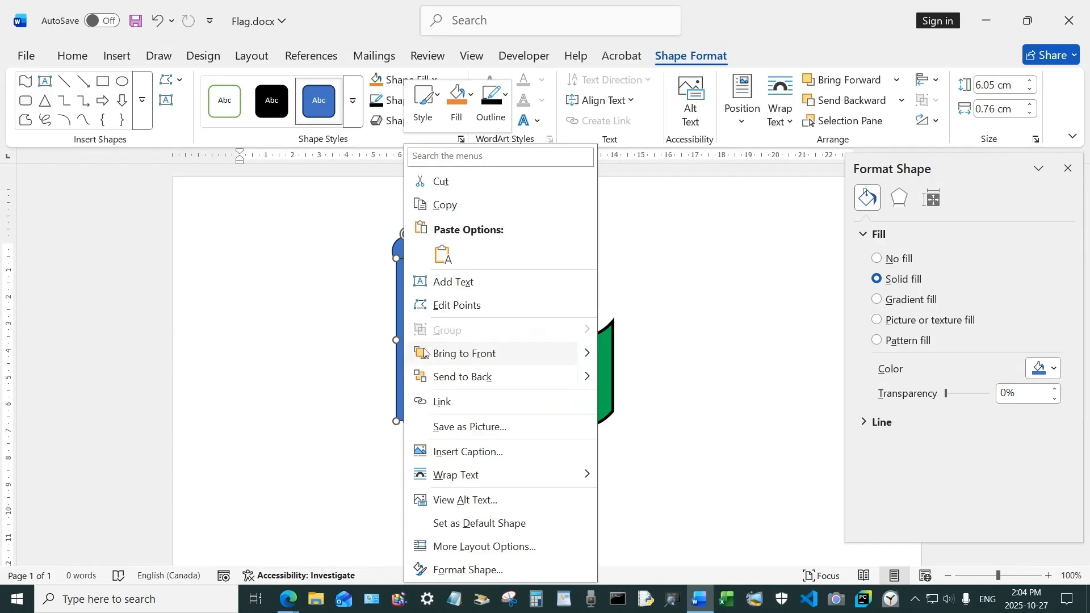
click(467, 375)
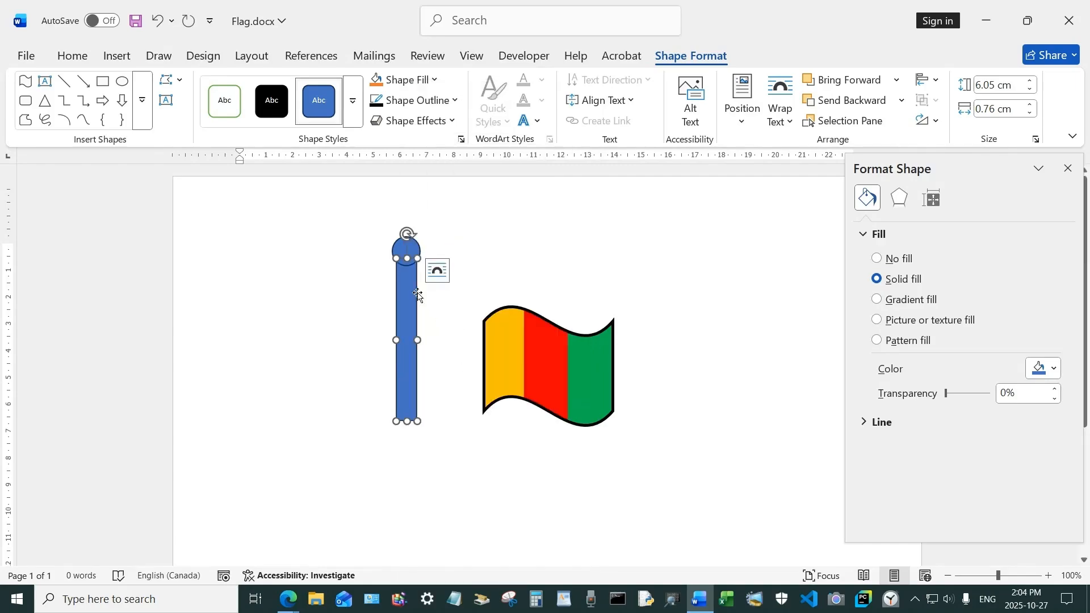
Give the circle and the pole rectangle a black 3 pt outline.
click(413, 252)
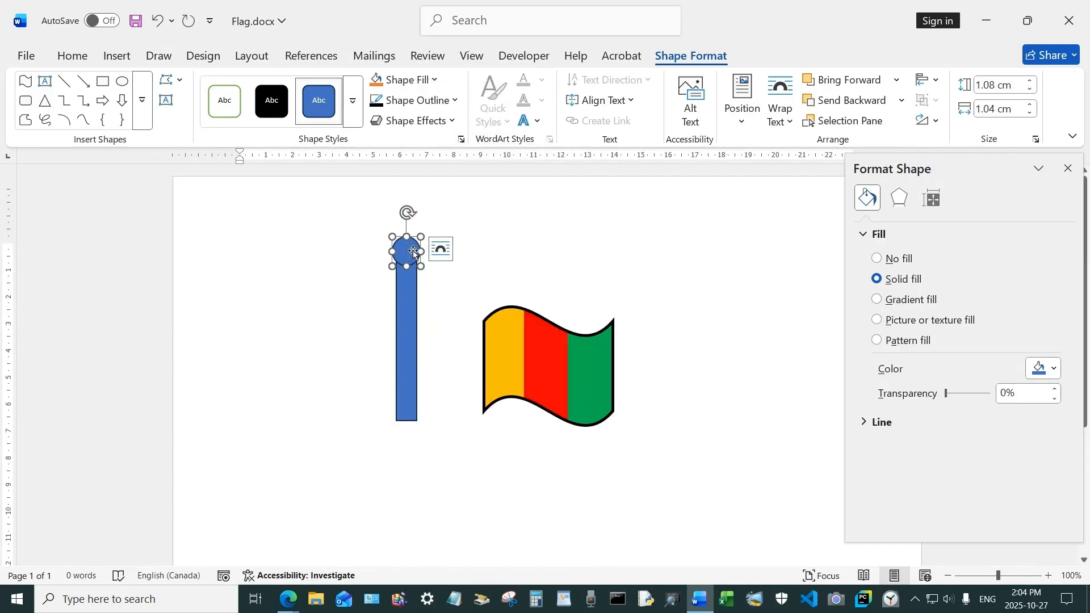
shift+click(406, 309)
click(453, 100)
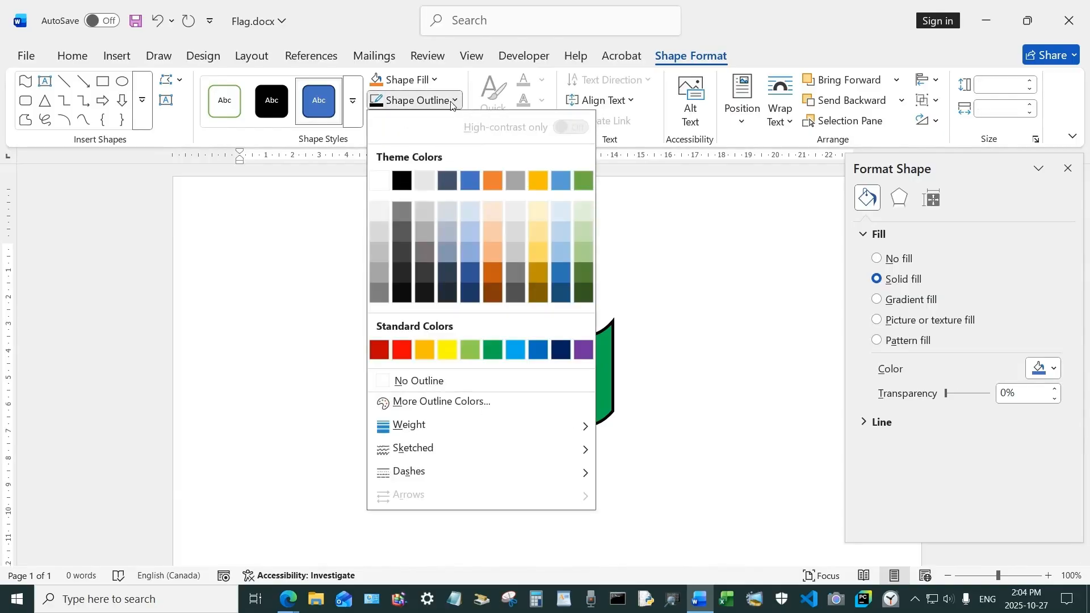
click(402, 180)
click(454, 101)
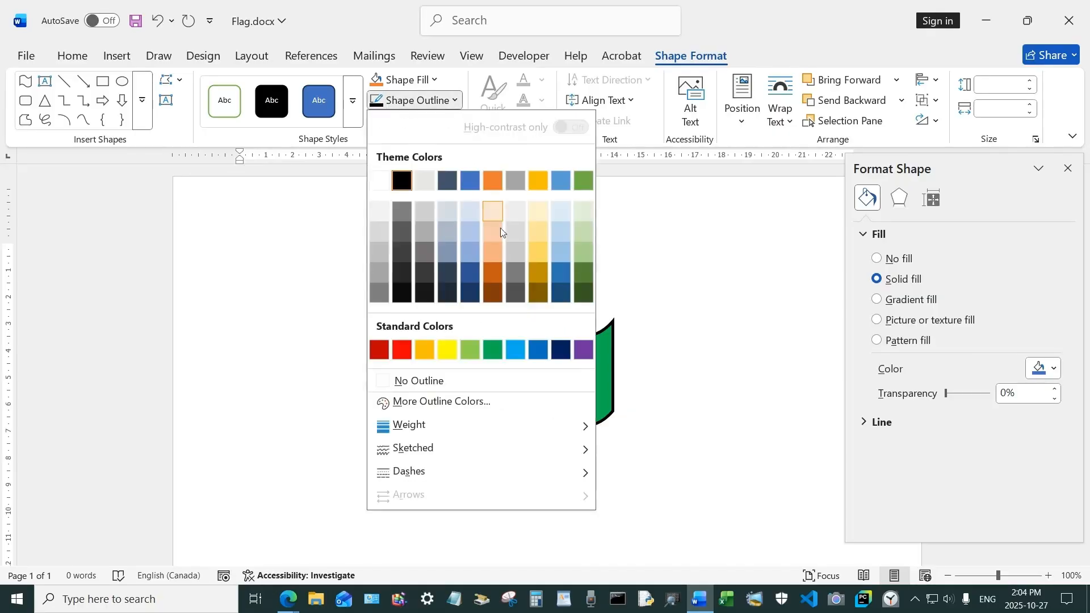
mouse_move(431, 425)
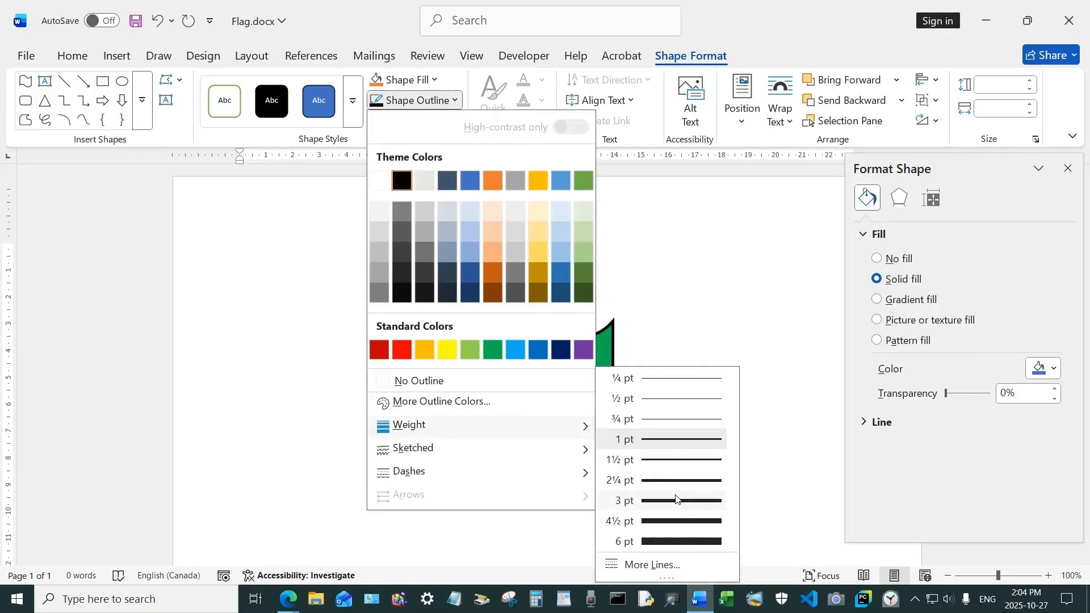
click(674, 501)
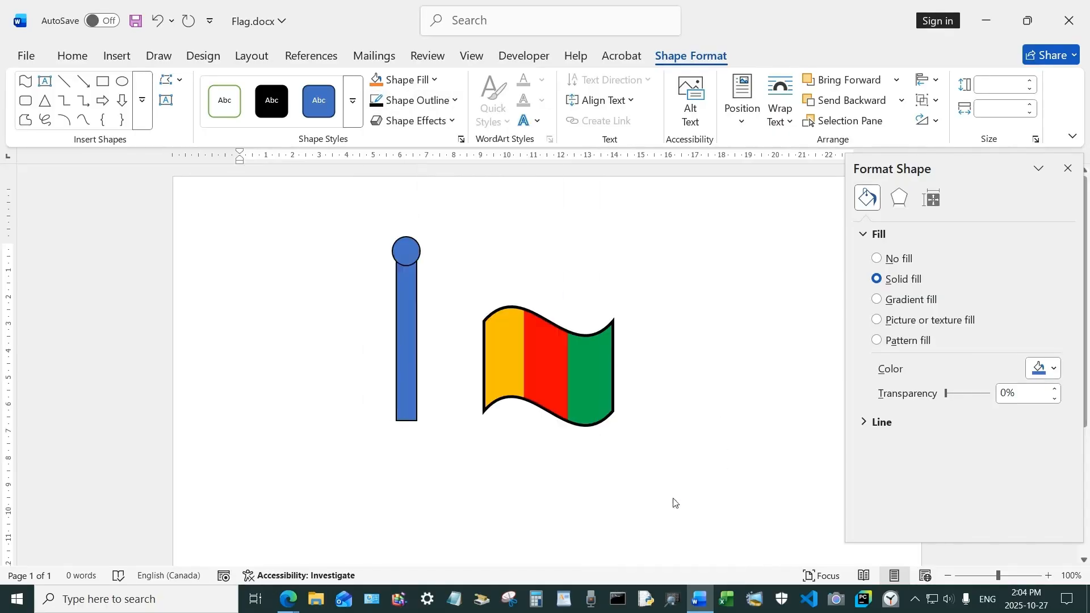
click(438, 319)
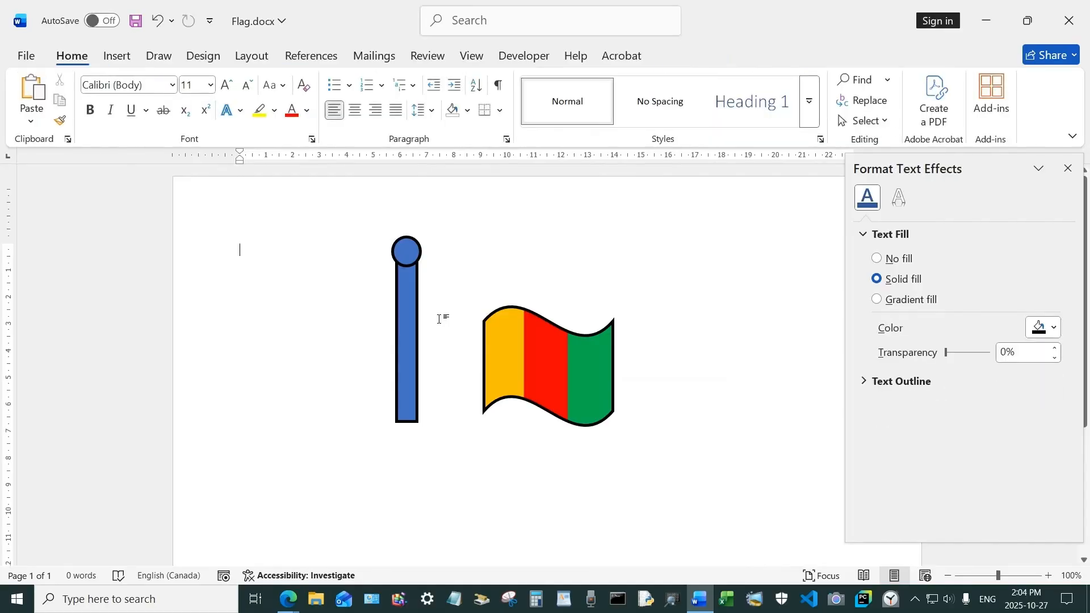
Fill the circle and the pole rectangle with standard yellow.
click(409, 257)
shift+click(406, 314)
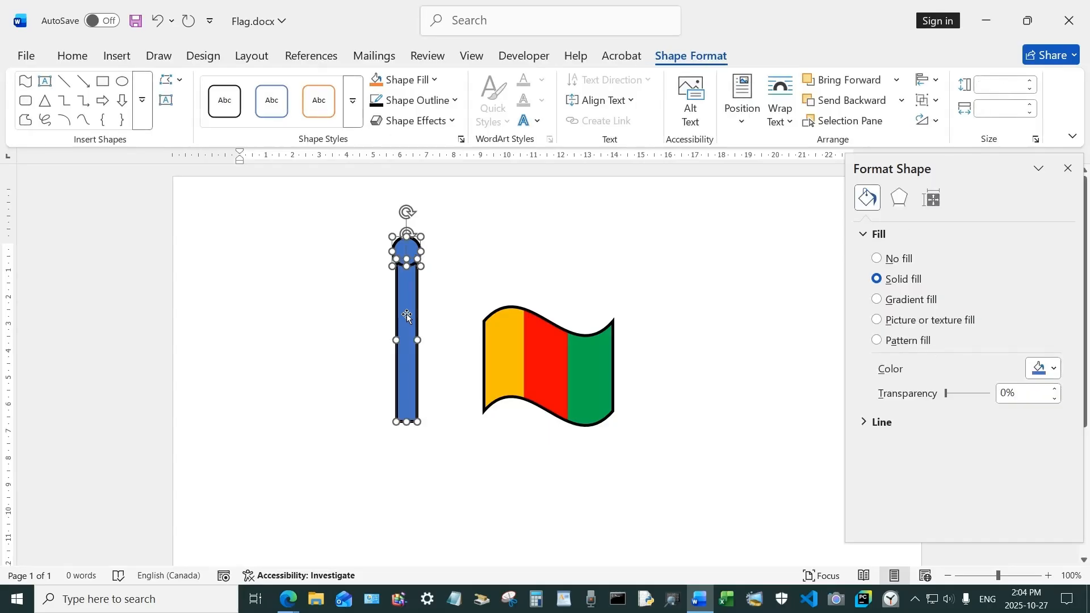
click(414, 83)
click(540, 159)
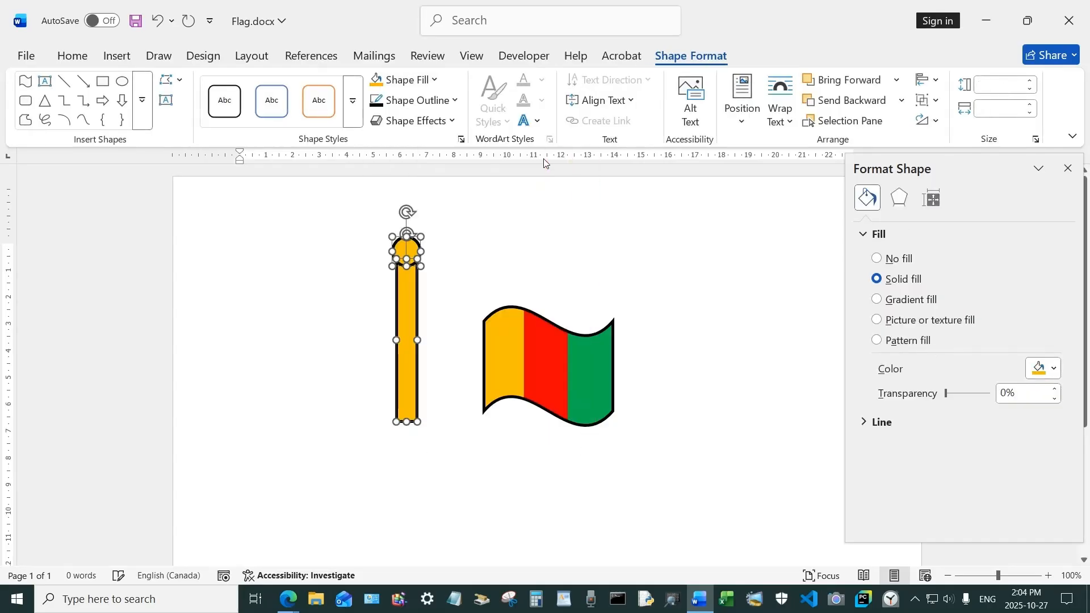
click(404, 80)
click(446, 328)
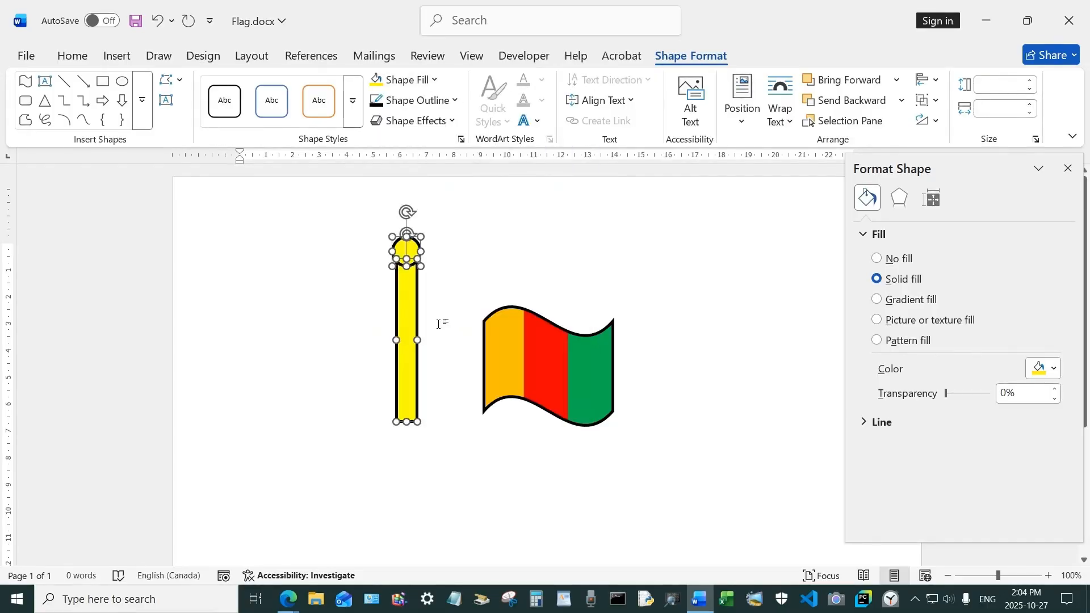
Move the circle and pole together to the right of the flag and apply the first bevel preset of the second row to both.
click(428, 120)
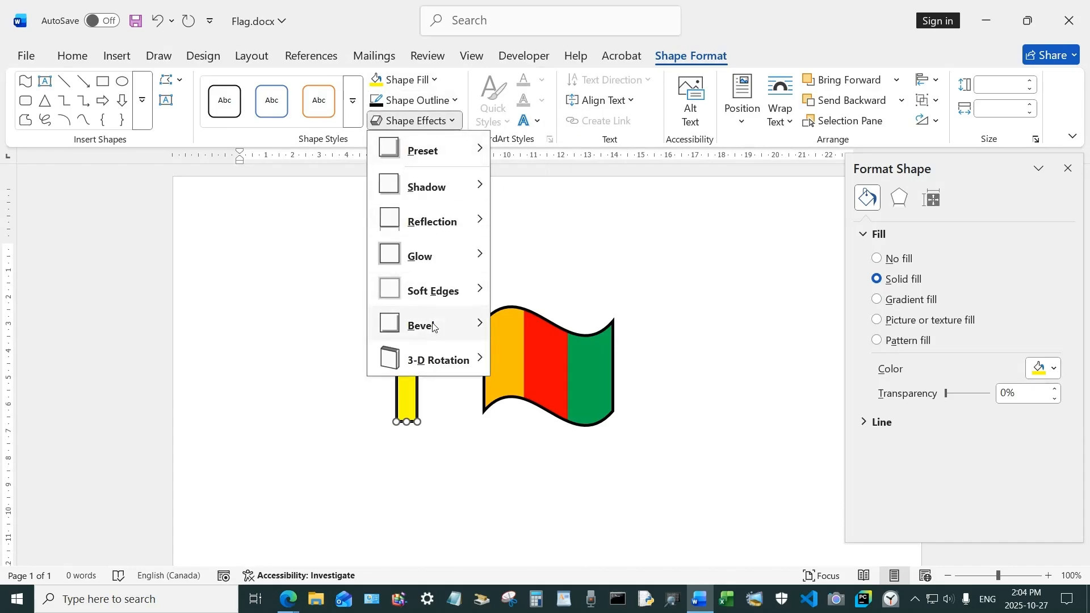
mouse_move(427, 324)
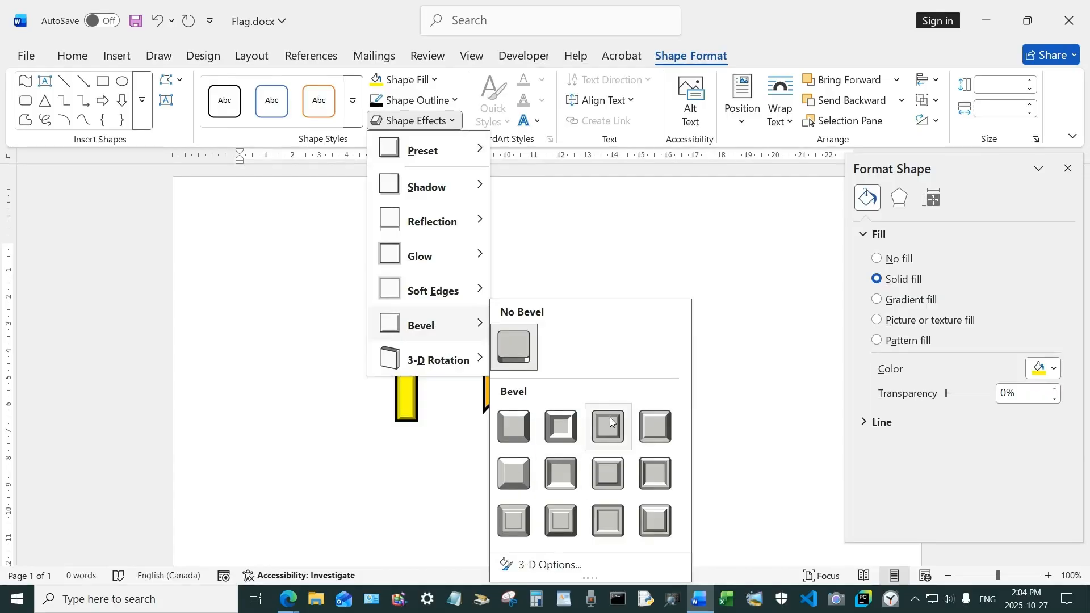
click(737, 268)
drag(411, 304, 734, 304)
click(427, 118)
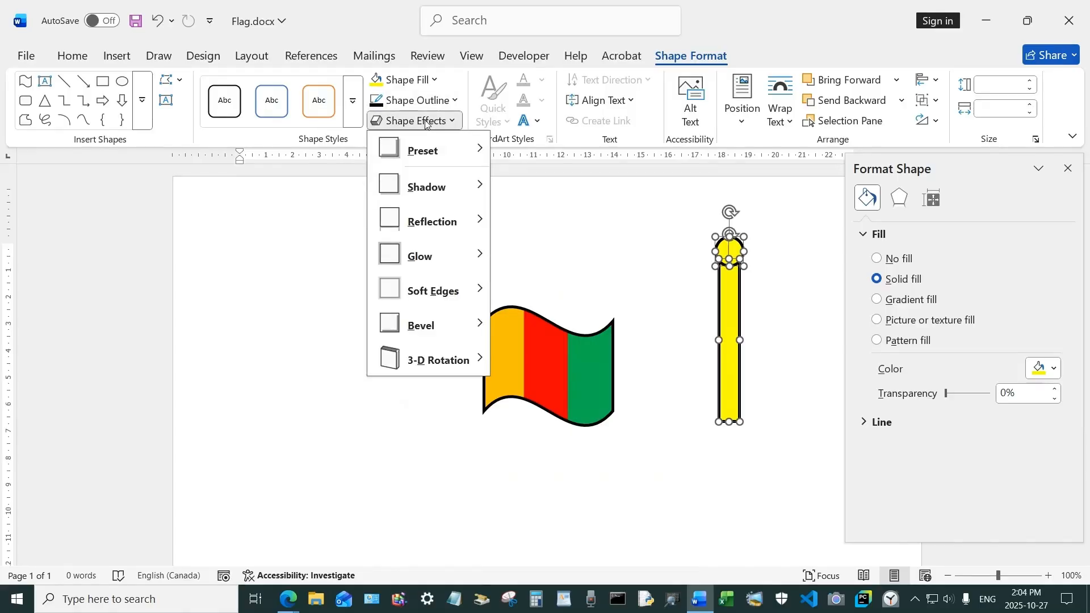
mouse_move(421, 325)
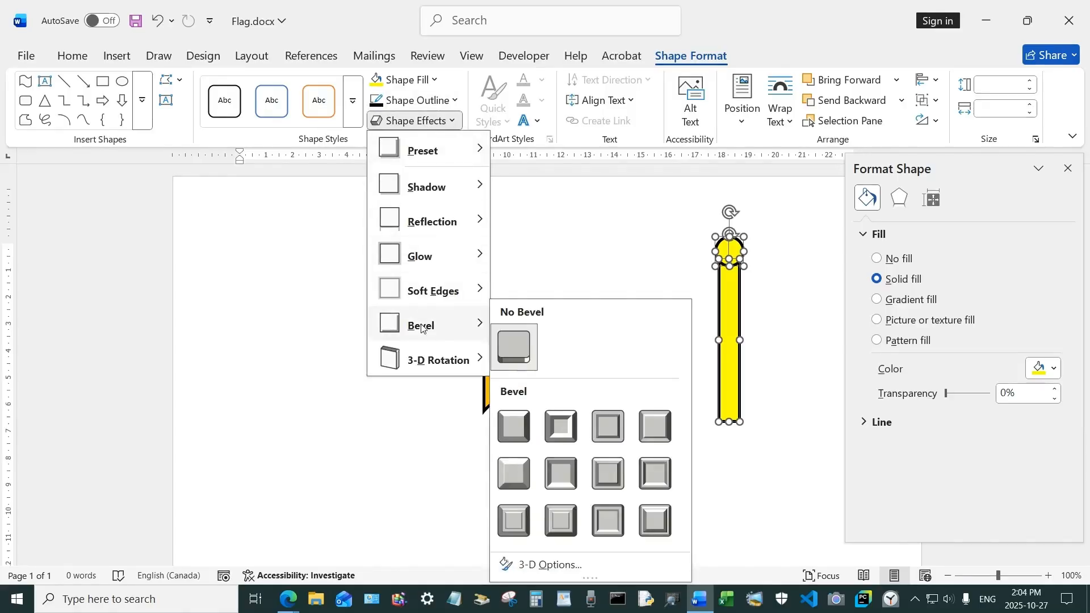
click(511, 474)
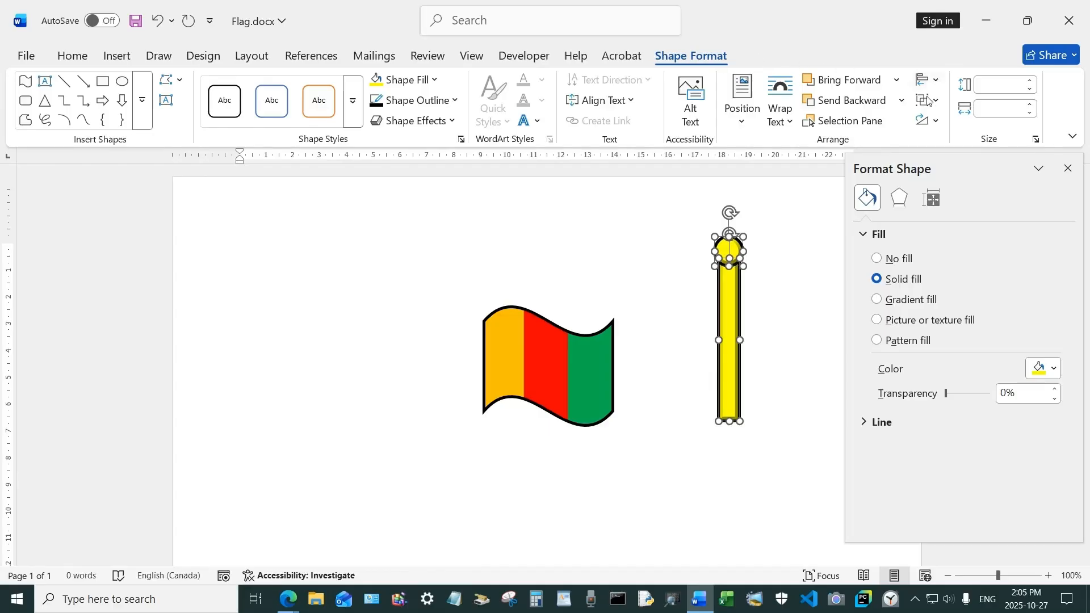
Group the circle and rectangle, and place the group against the flag's left edge.
click(764, 250)
click(807, 458)
drag(733, 329, 478, 386)
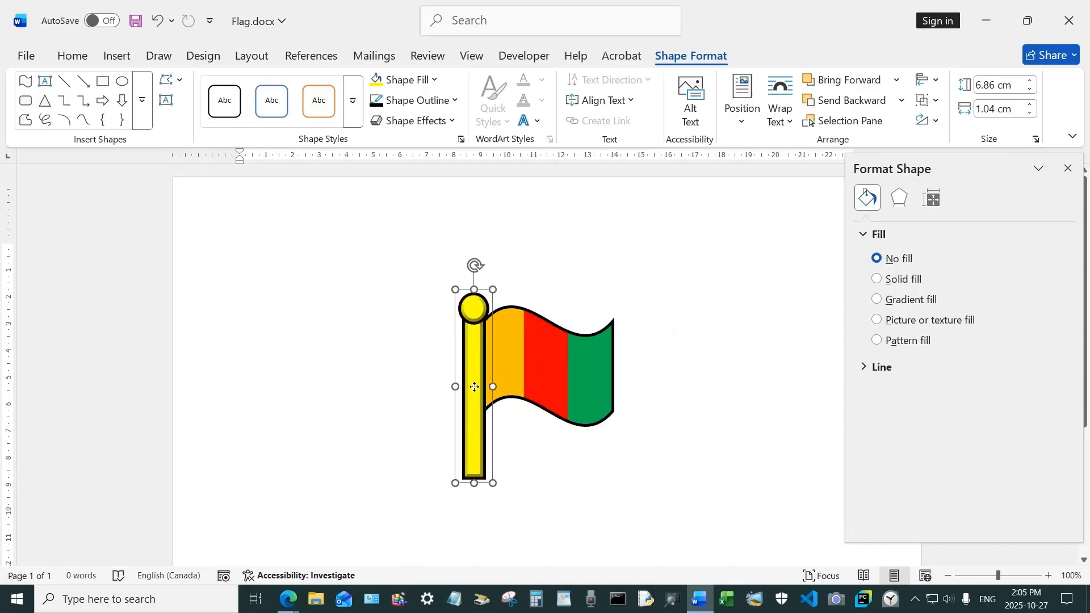
Narrow the flagpole group to about 0.88 cm and stretch it downward well below the flag, keeping it against the flag's left edge.
drag(493, 486, 481, 495)
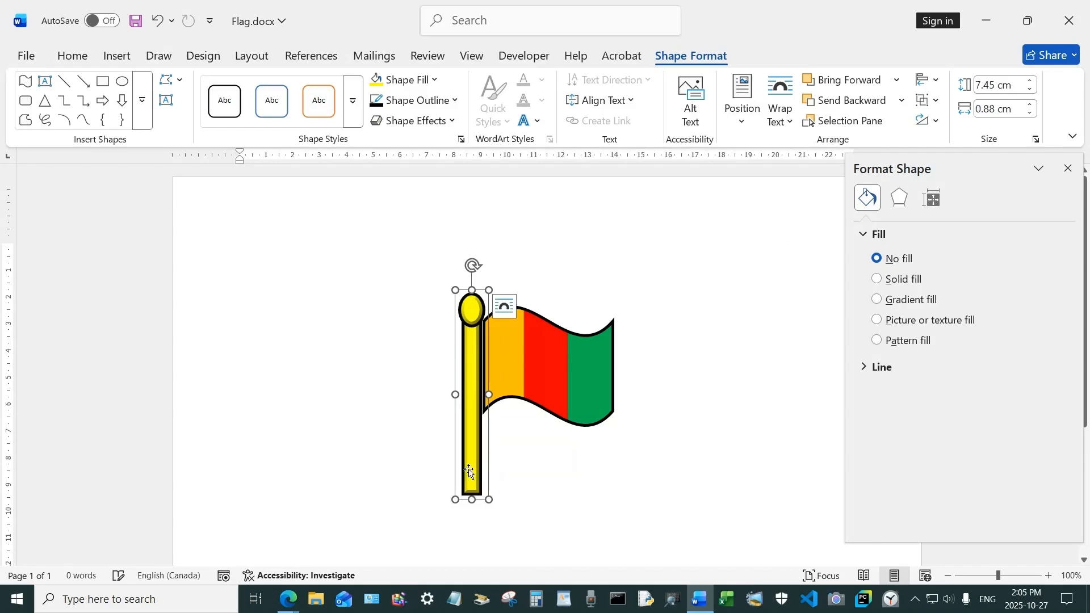
drag(476, 372, 484, 362)
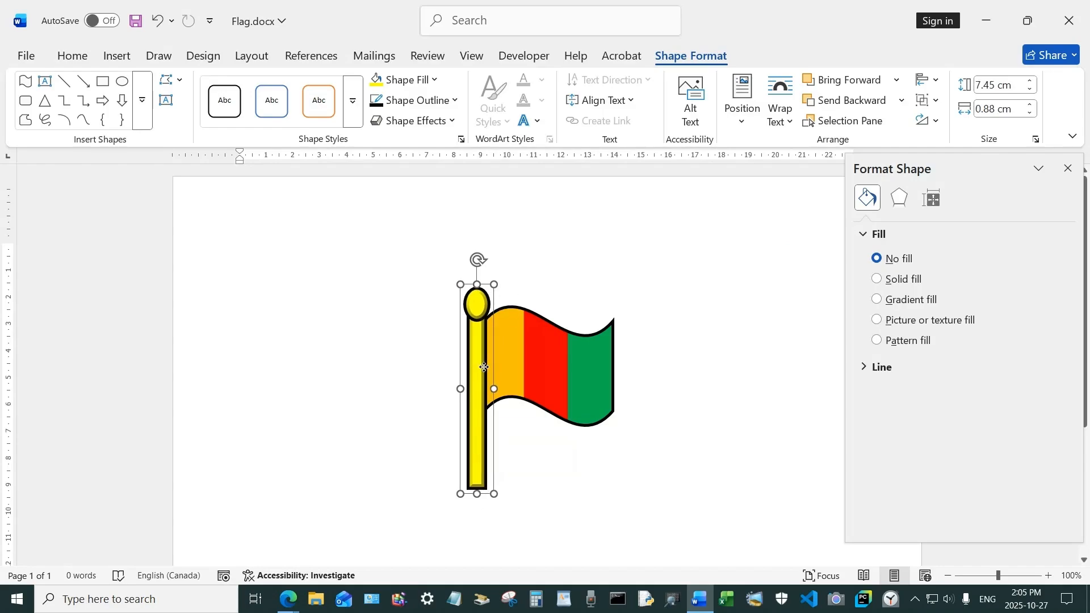
drag(477, 489, 465, 558)
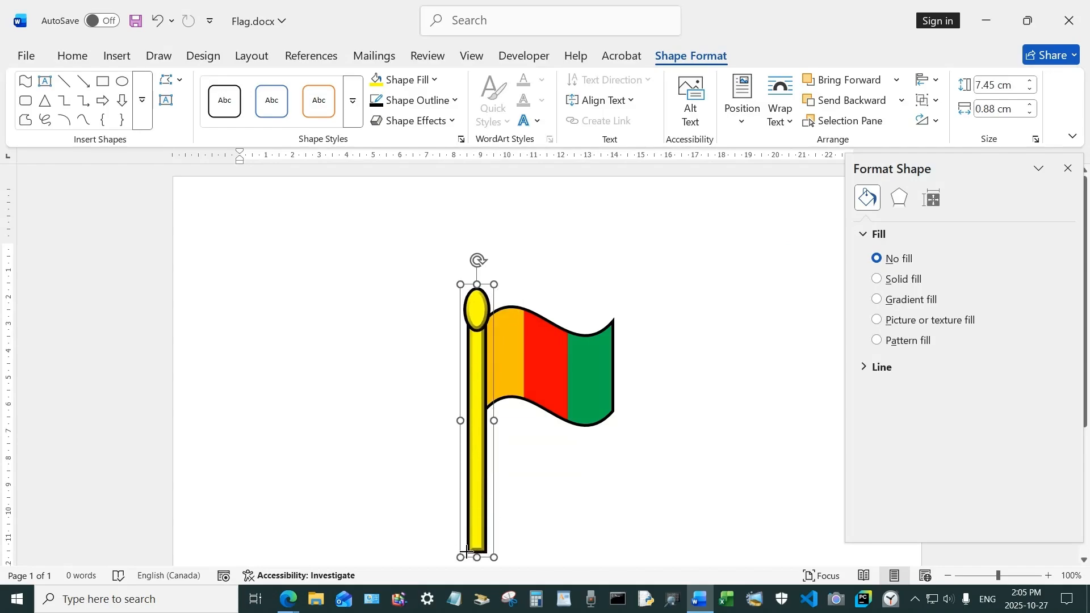
Reshape the stretched ellipse on top of the flagpole into a round ball slightly wider than the pole.
click(476, 311)
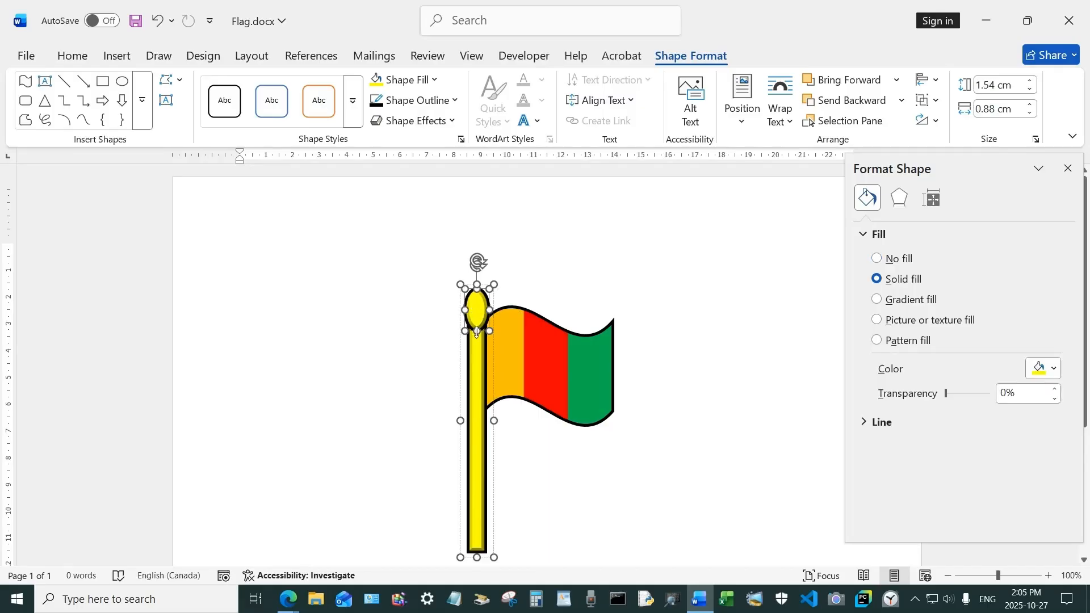
drag(476, 328, 496, 307)
click(582, 274)
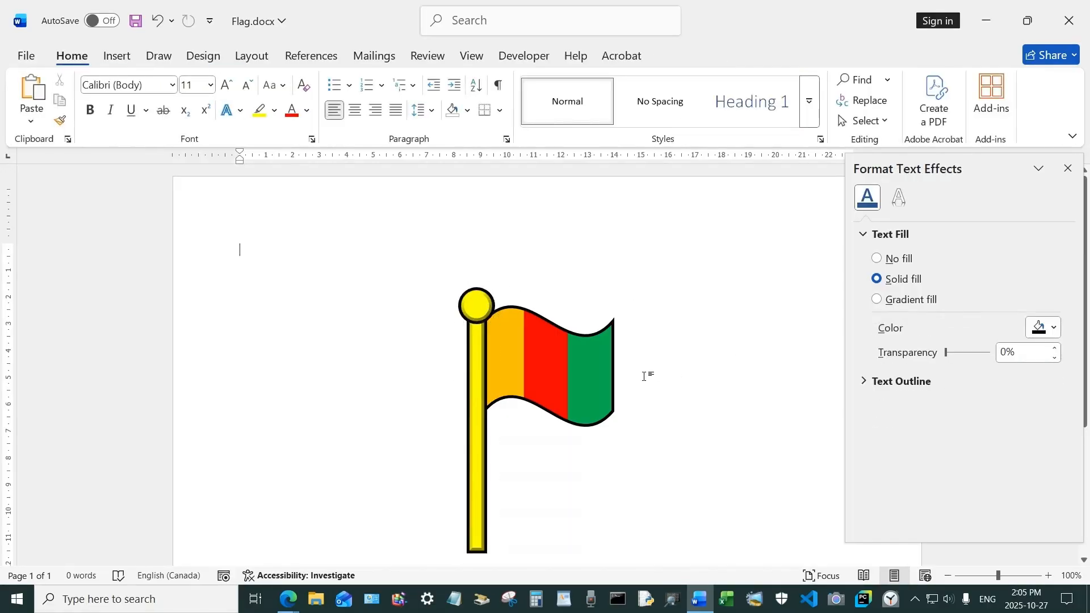
Apply the first outer shadow preset to the waving flag.
click(536, 359)
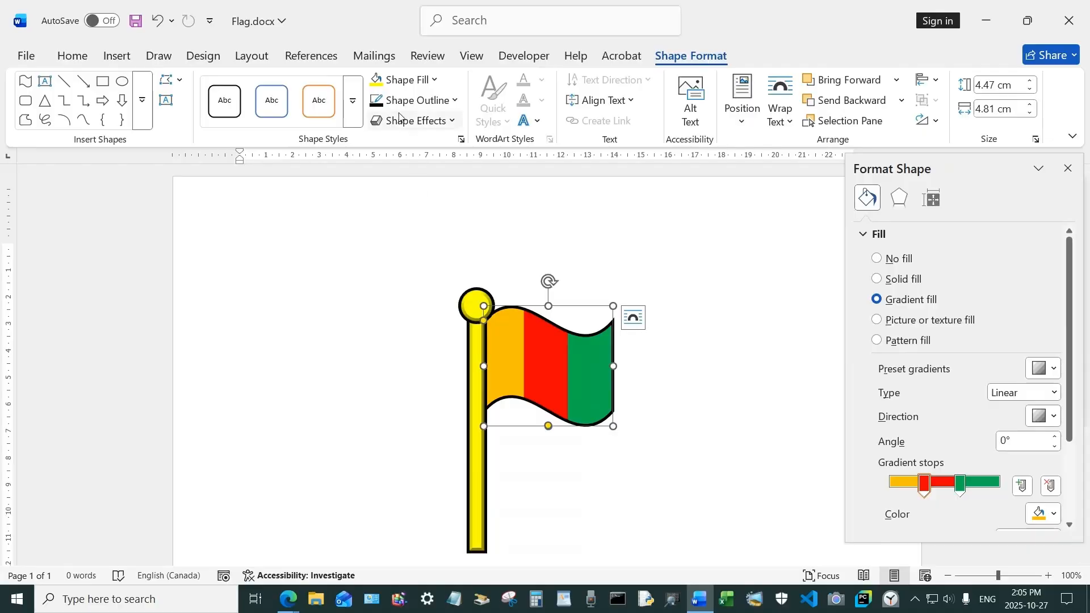
click(413, 122)
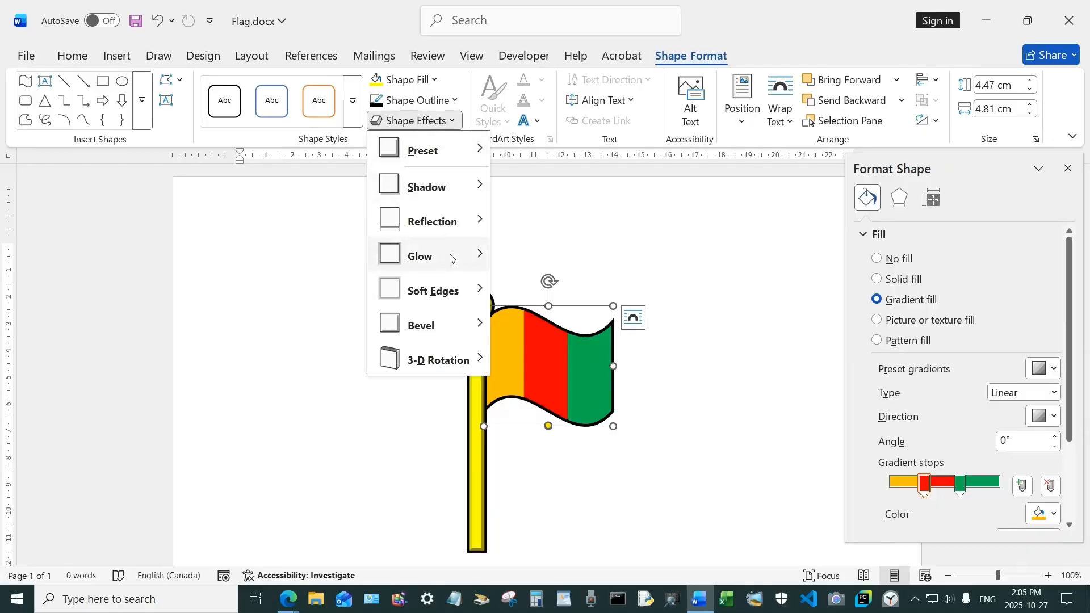
mouse_move(471, 185)
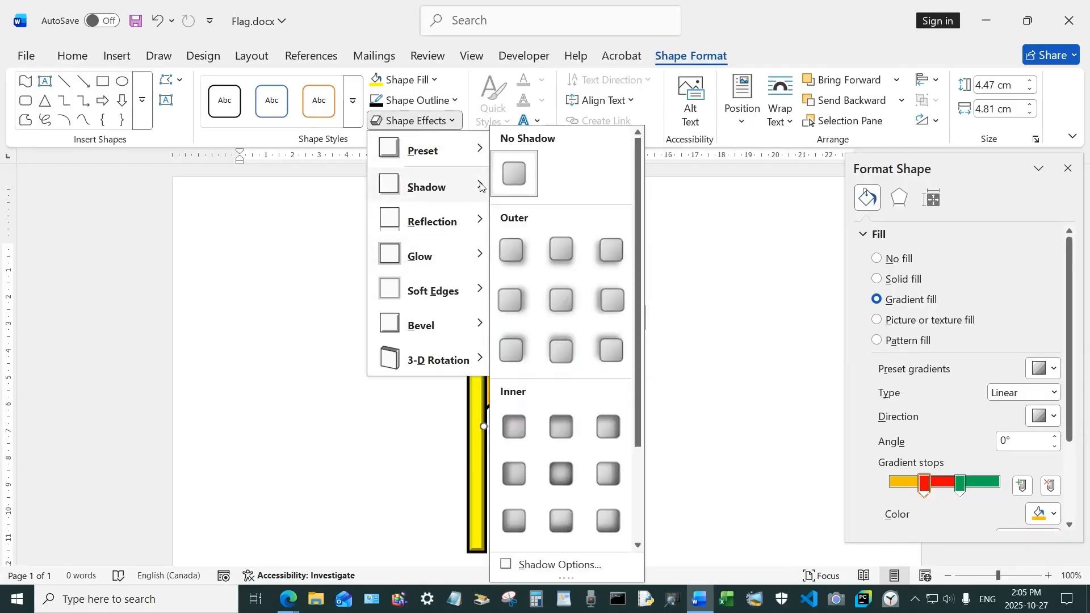
click(513, 248)
click(709, 270)
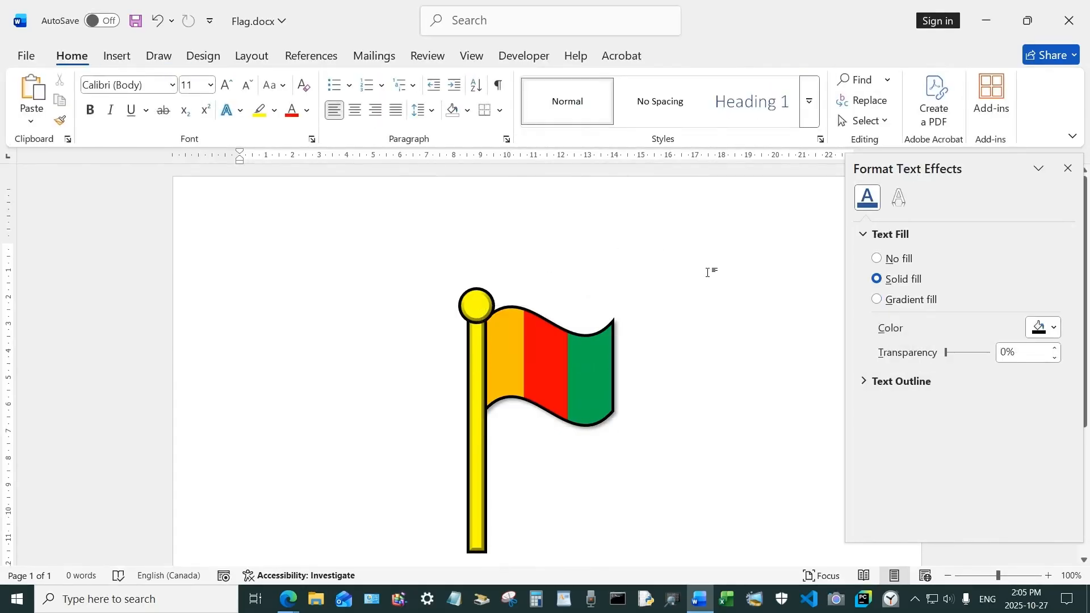
Try the first bevel preset on the waving flag.
click(560, 369)
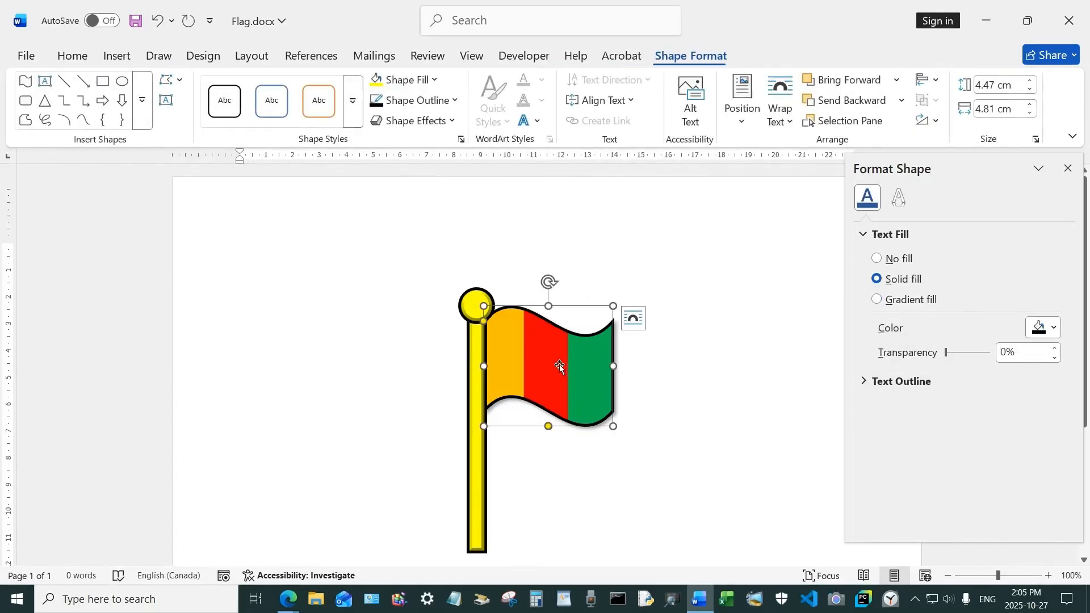
click(420, 121)
mouse_move(433, 326)
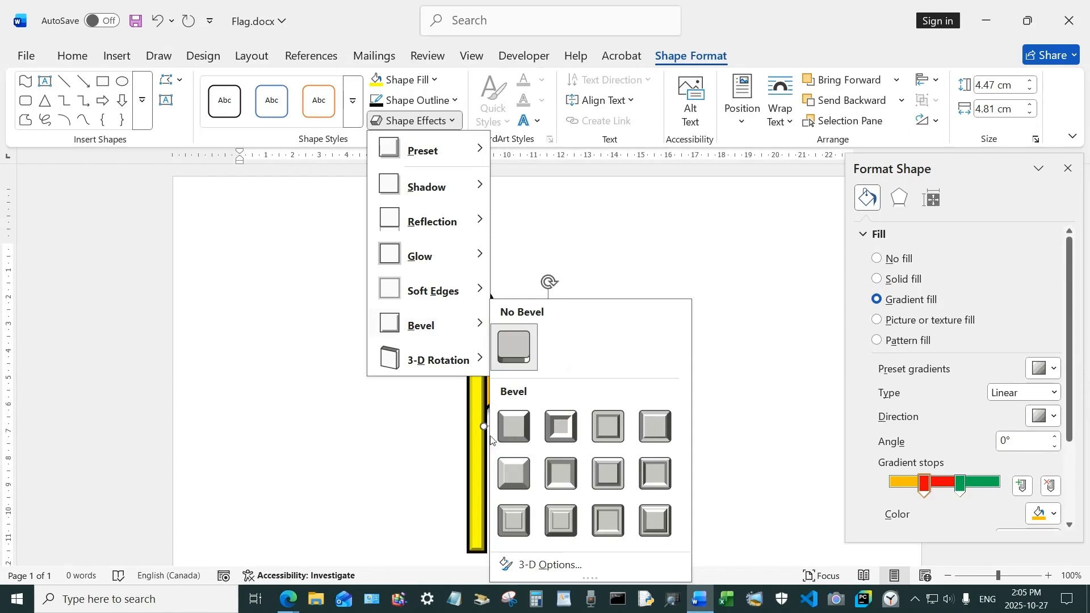
click(517, 430)
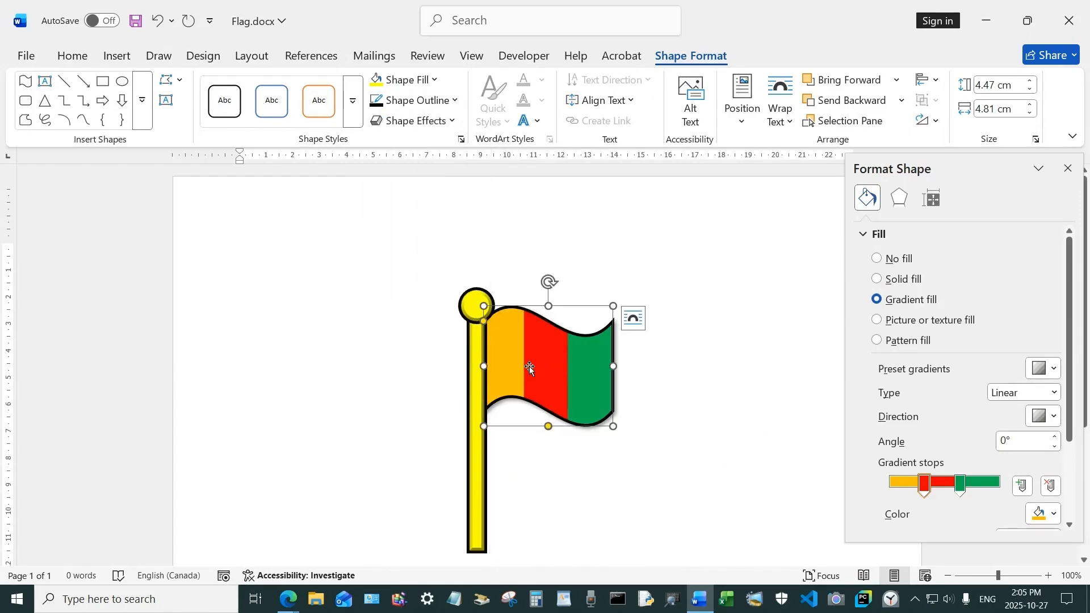
Select the flag and the flagpole and move both together to the upper-left area of the page.
shift+click(469, 379)
drag(472, 381, 211, 325)
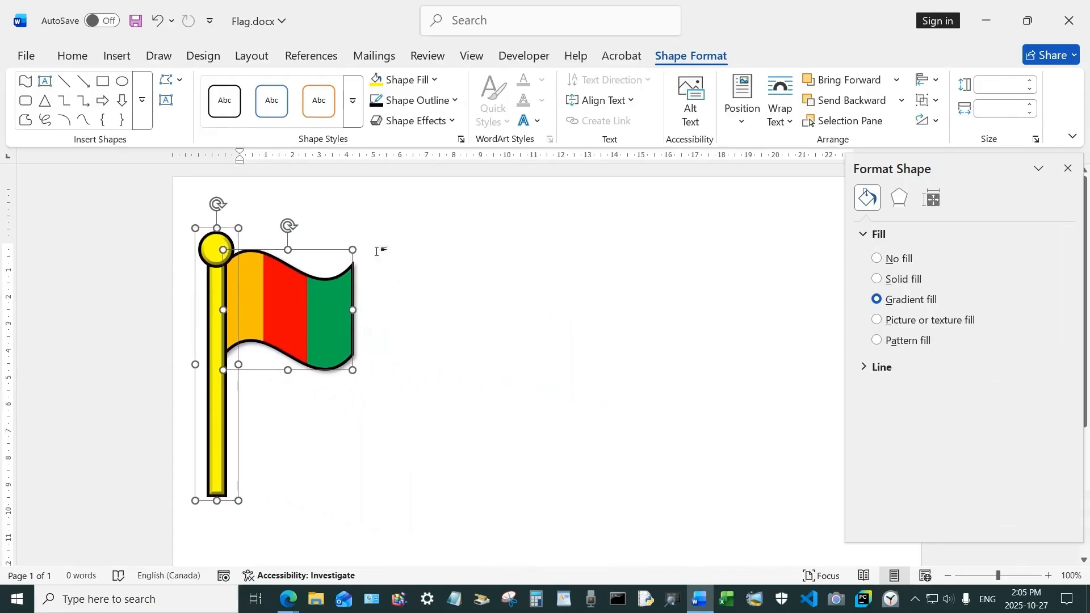
click(423, 322)
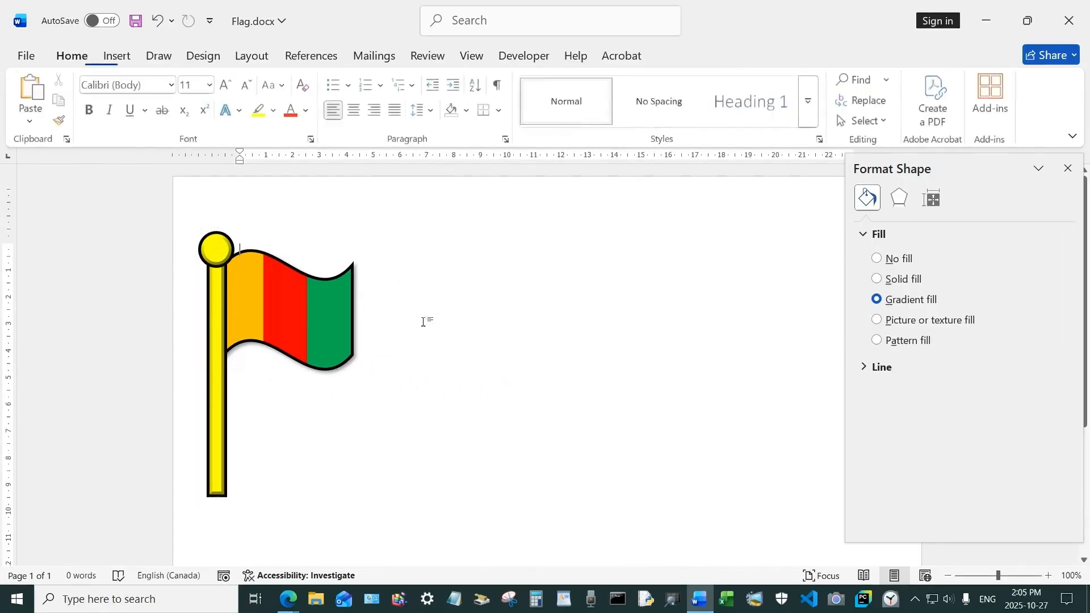
Skew the flag's wave slightly so its lower edge sits a little further right than its upper edge.
click(325, 316)
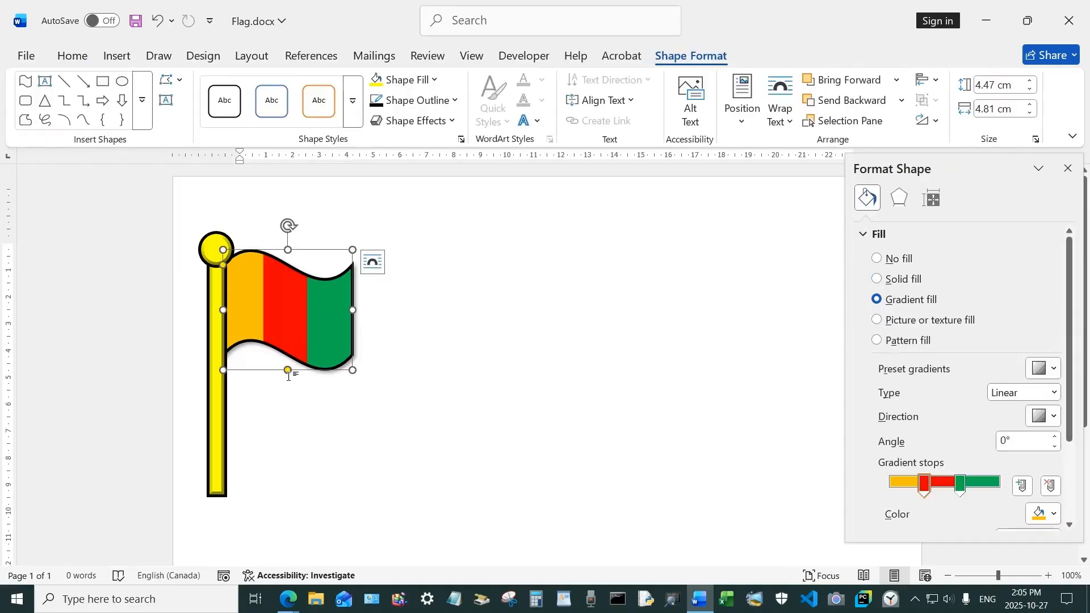
mouse_move(287, 370)
mouse_down()
mouse_move(290, 342)
mouse_move(287, 367)
mouse_up()
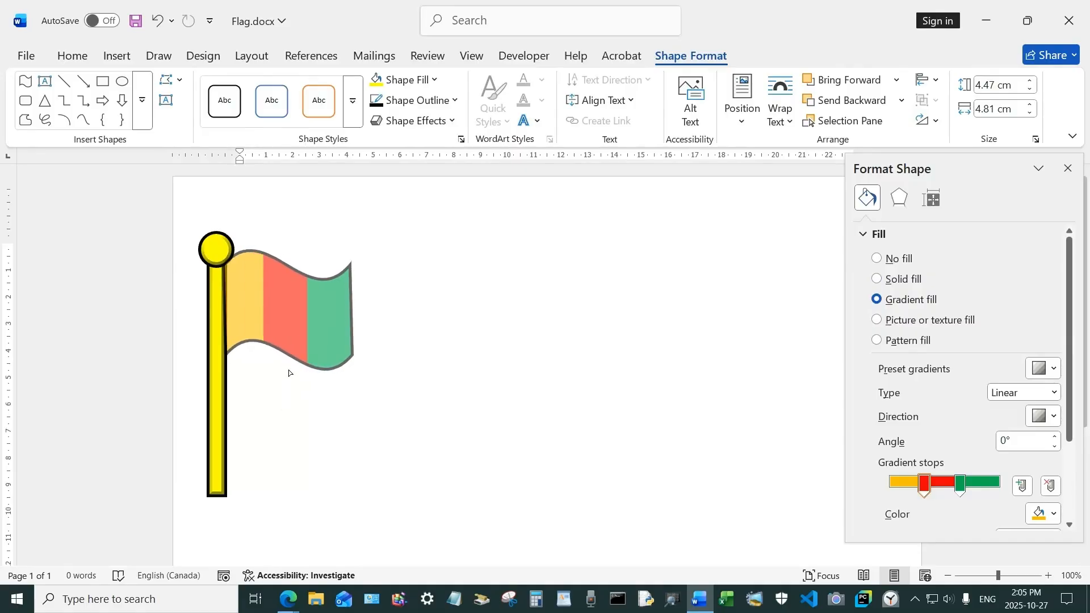
drag(288, 363, 288, 364)
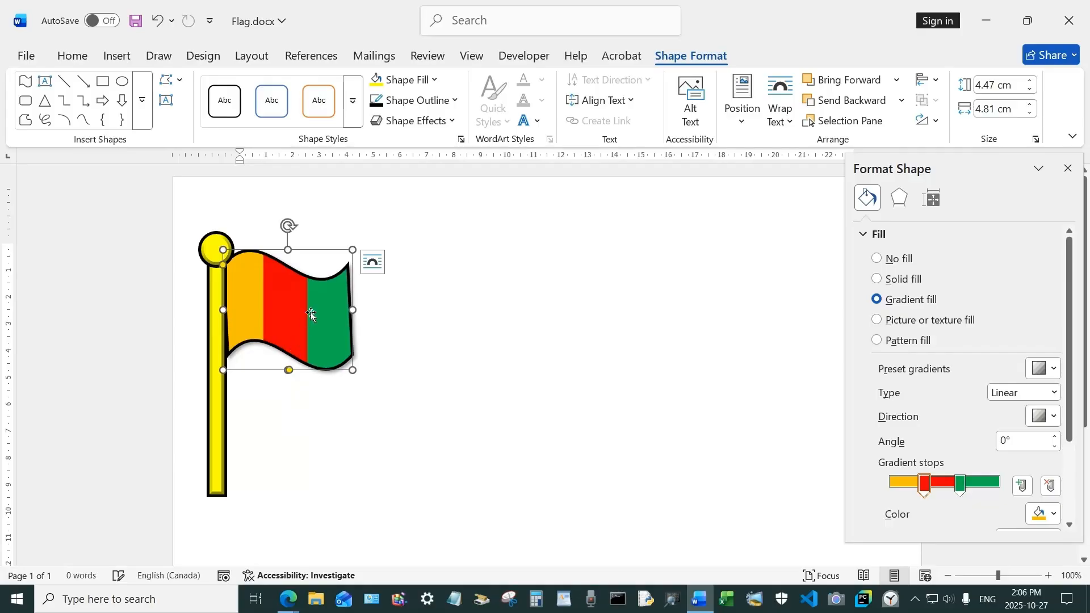
Bring the flag in front of the pole and shift it slightly down and left to overlap the pole just below the ball.
drag(312, 315, 312, 318)
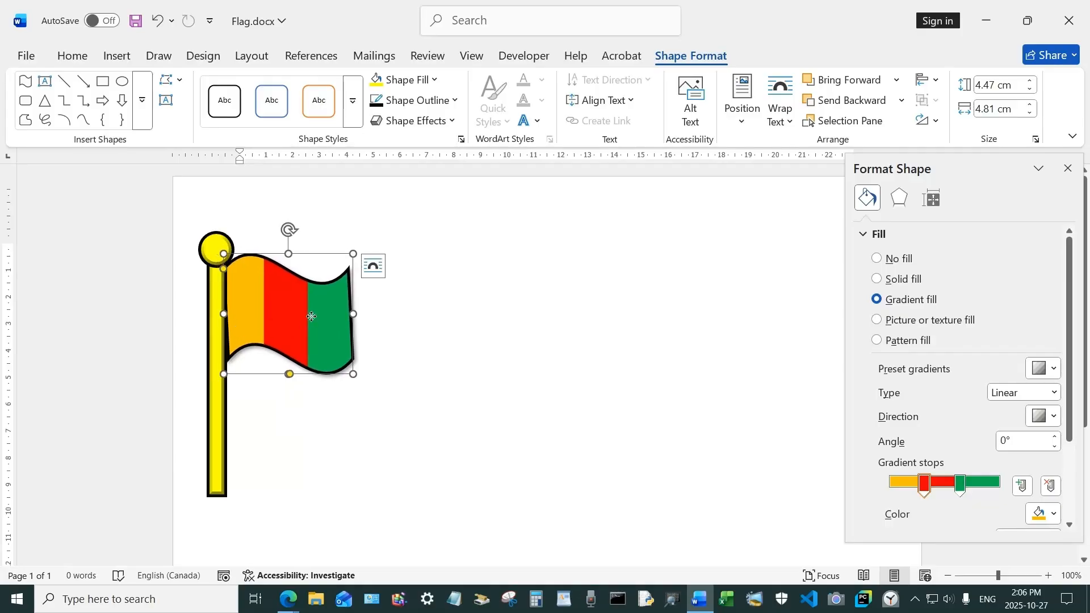
right_click(311, 316)
click(389, 353)
drag(324, 322, 314, 323)
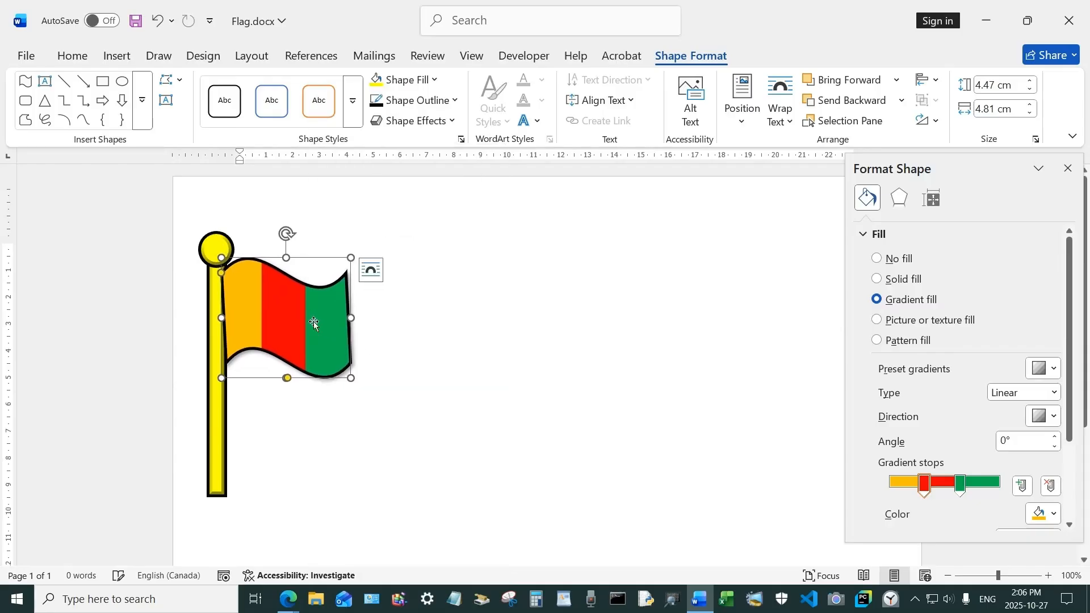
click(423, 320)
Apply the fourth bevel preset of the first row to the flag.
click(323, 318)
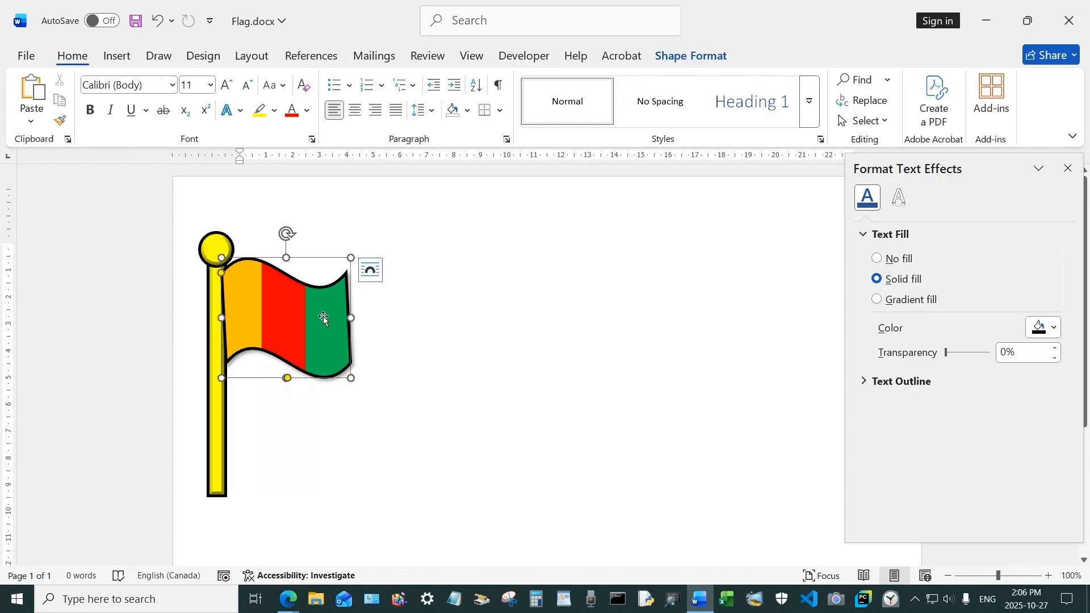
click(432, 120)
mouse_move(431, 341)
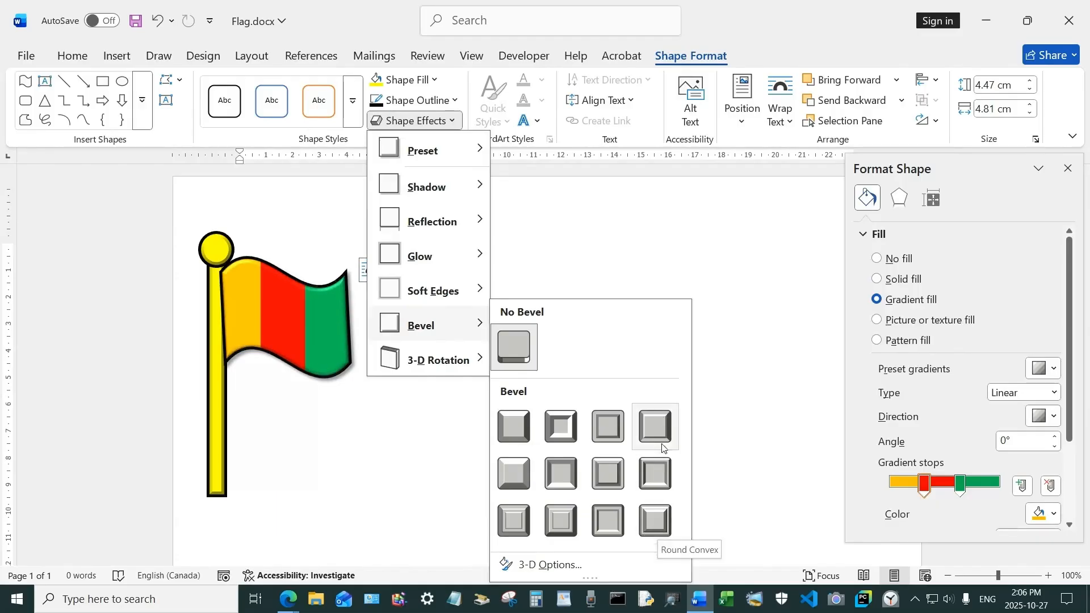
click(656, 427)
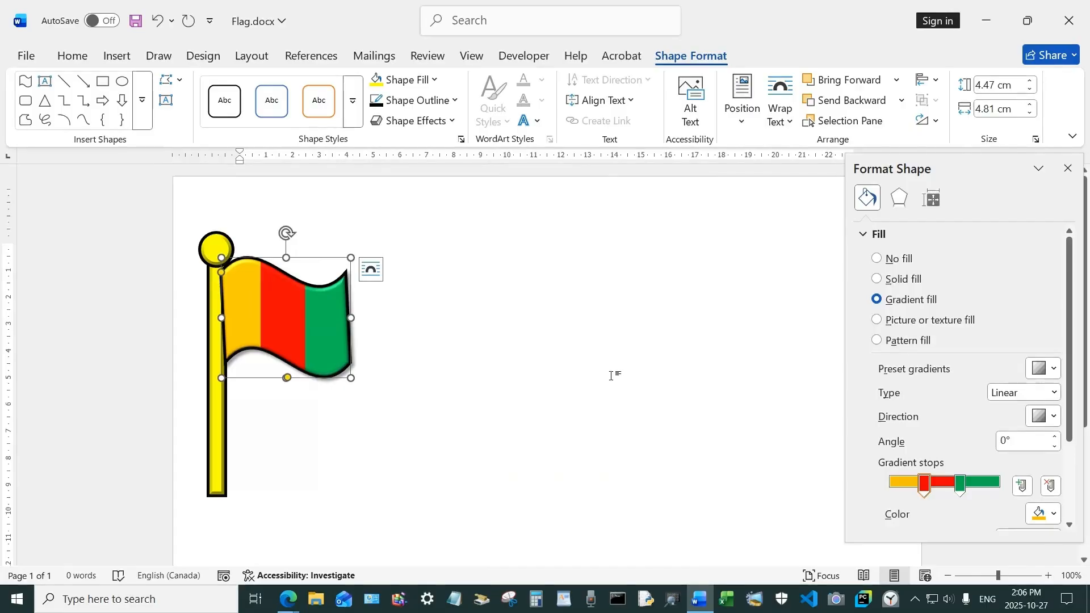
click(583, 352)
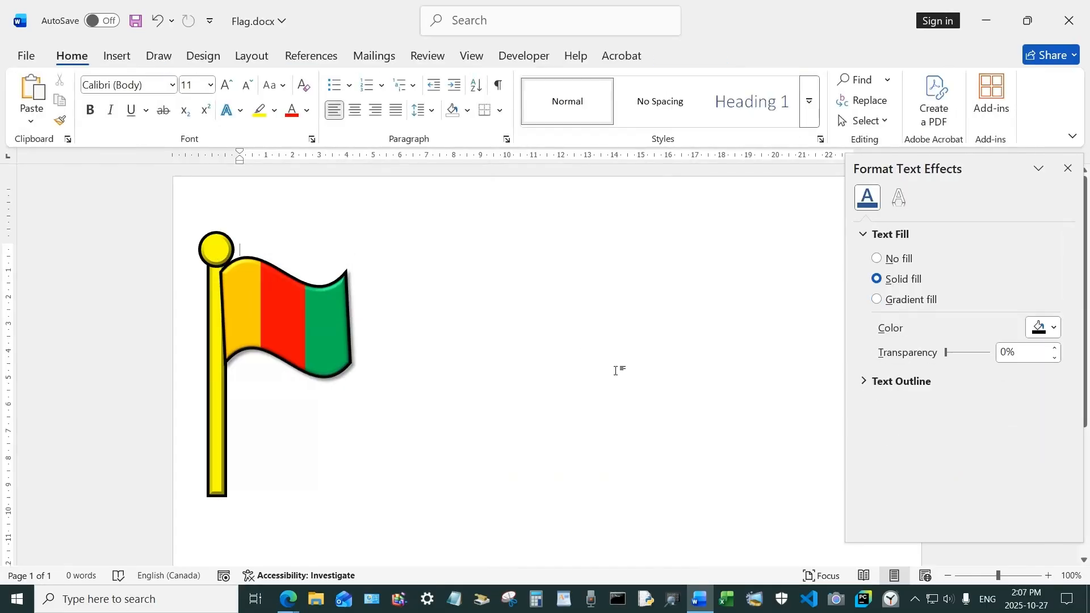
Group the flag and the flagpole into one object.
click(285, 320)
shift+click(216, 403)
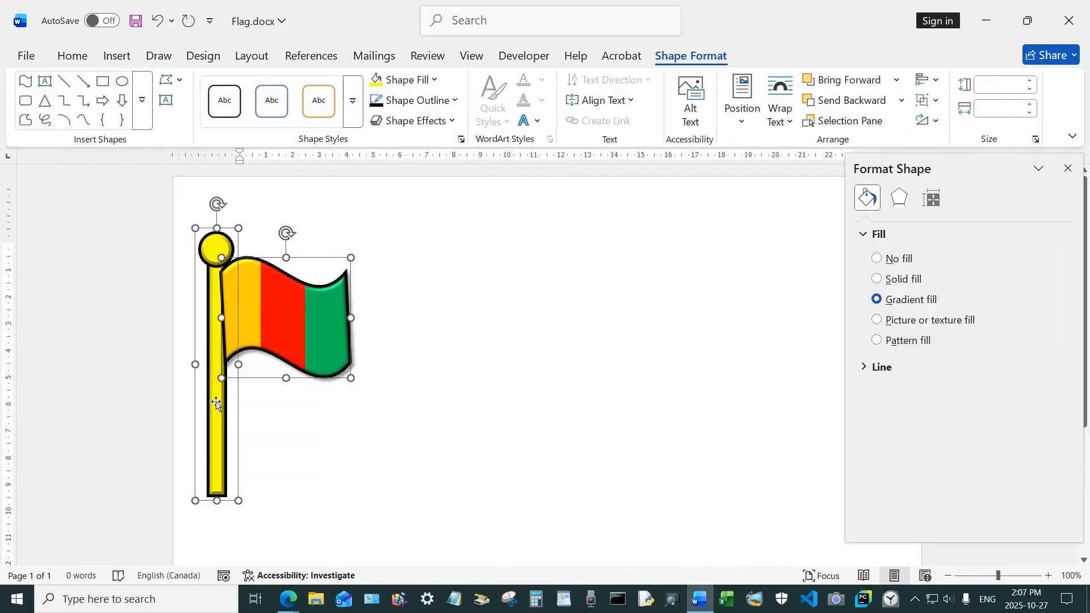
click(938, 104)
click(949, 119)
key(Escape)
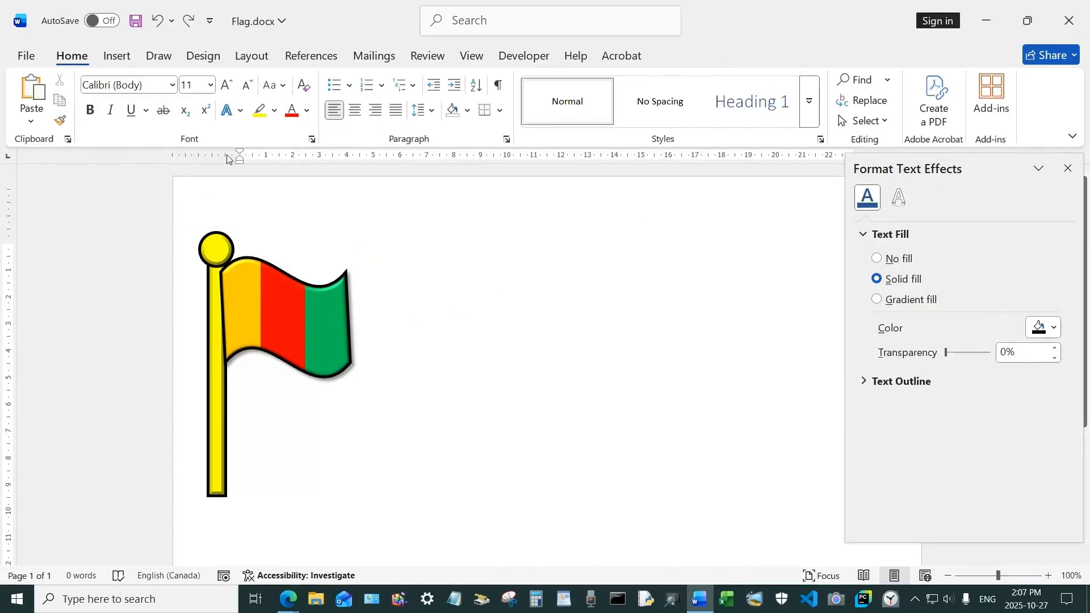
Adjust the layout options of the grouped flag and move it to the upper middle of the page.
click(280, 285)
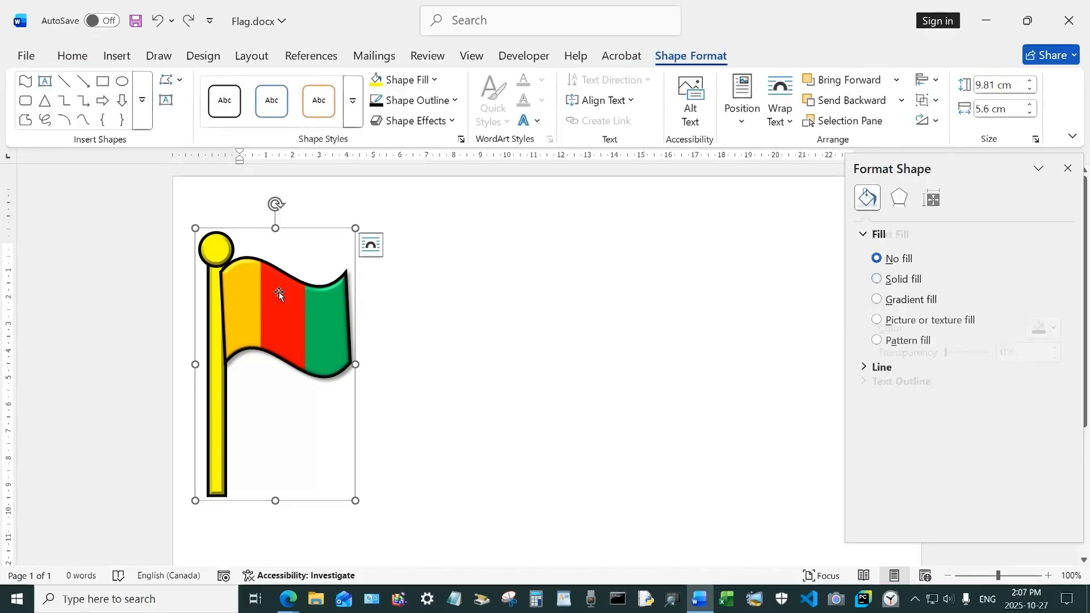
click(371, 243)
click(402, 450)
click(611, 325)
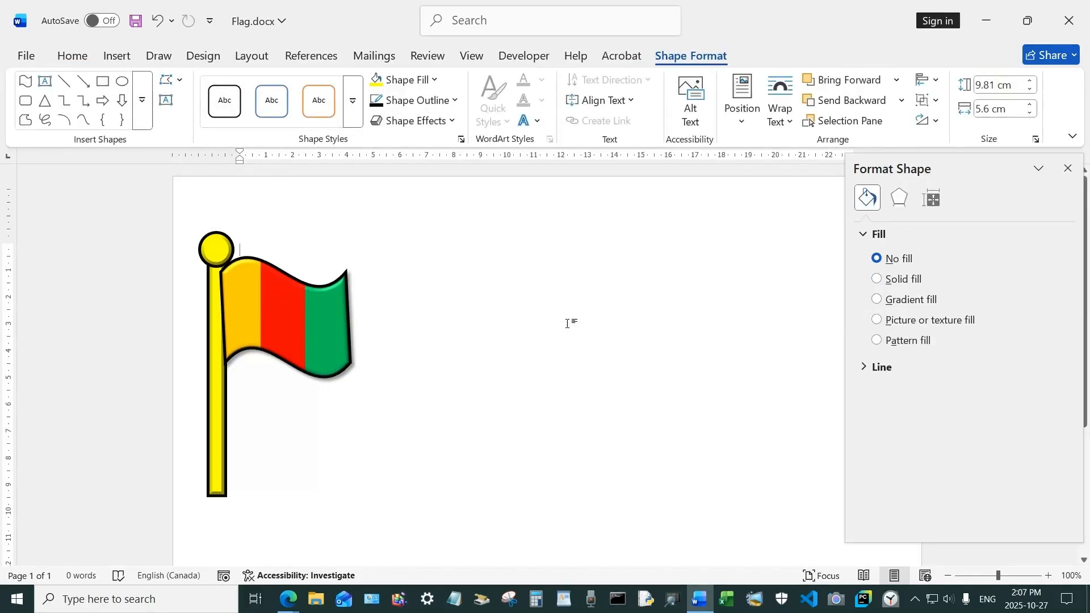
drag(315, 326, 548, 377)
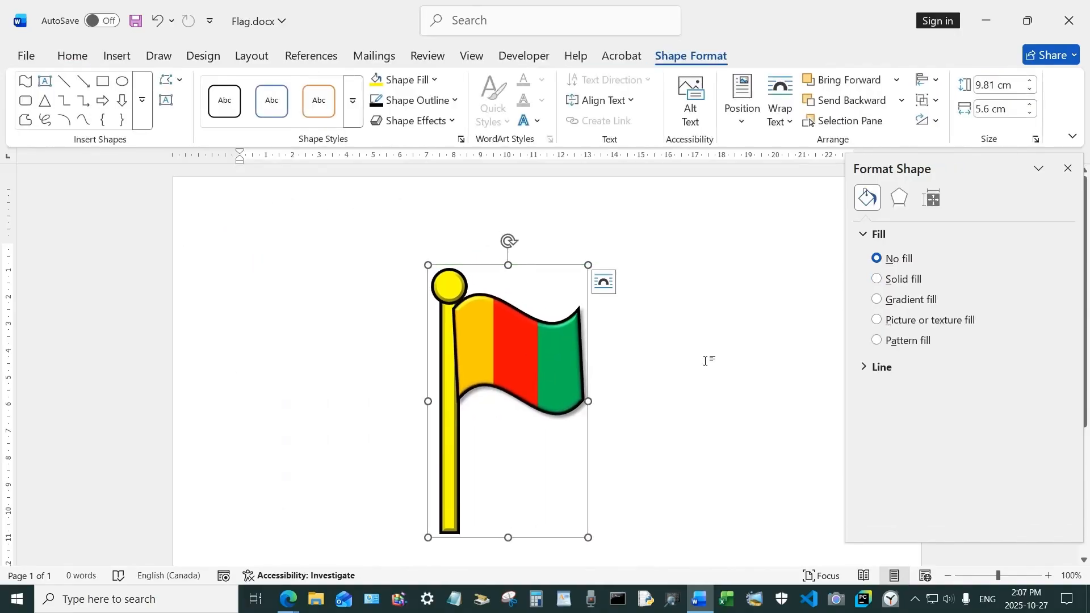
click(748, 364)
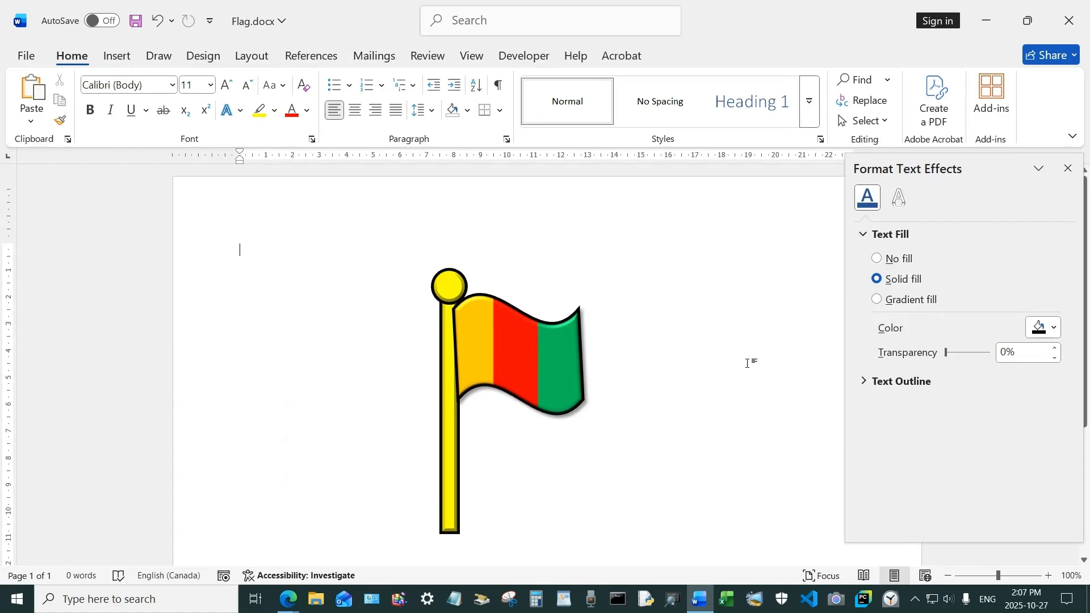